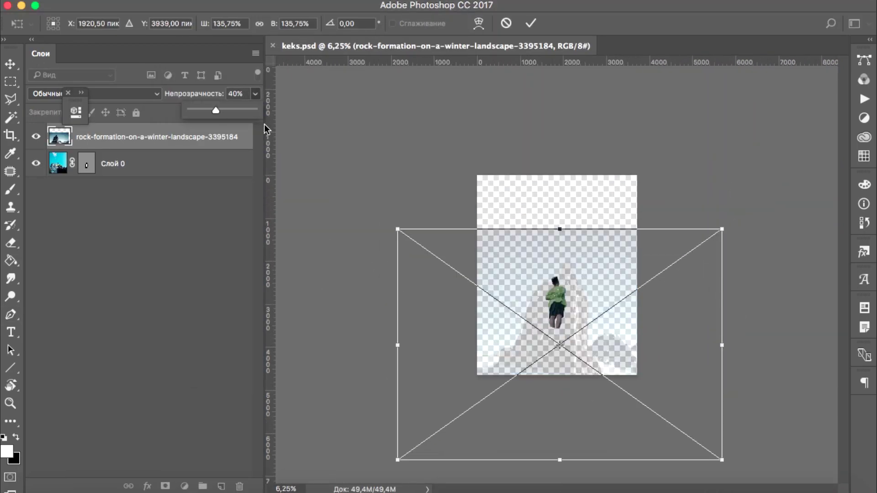
# Position the rock under the man, distort it wider at the bottom, and mask it via Select and Mask
pyautogui.moveTo(640, 361)
pyautogui.mouseDown()
pyautogui.moveTo(589, 306)
pyautogui.moveTo(596, 263)
pyautogui.mouseUp()
pyautogui.rightClick(596, 264)
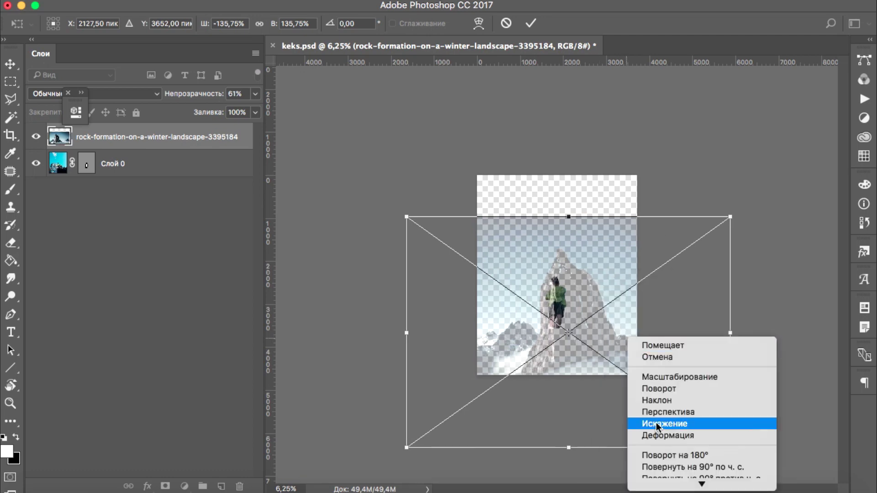
pyautogui.click(654, 423)
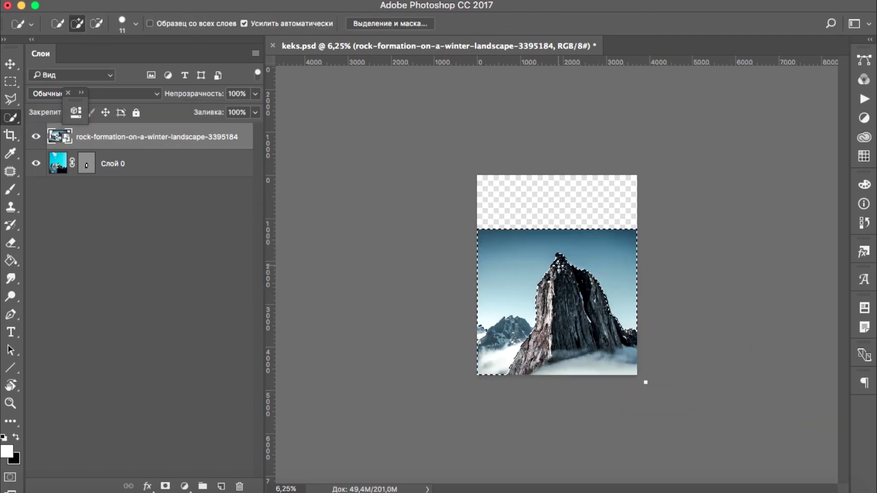
pyautogui.press('super+alt+r')
pyautogui.click(837, 475)
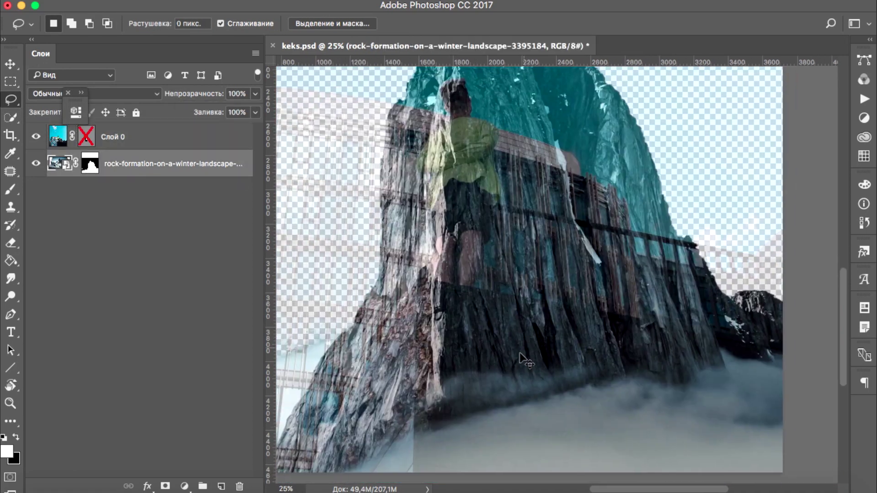
# Commit the rock transform and lasso an area of the rock freehand
pyautogui.press('Return')
pyautogui.press('l')
pyautogui.moveTo(727, 329); pyautogui.dragTo(661, 323)
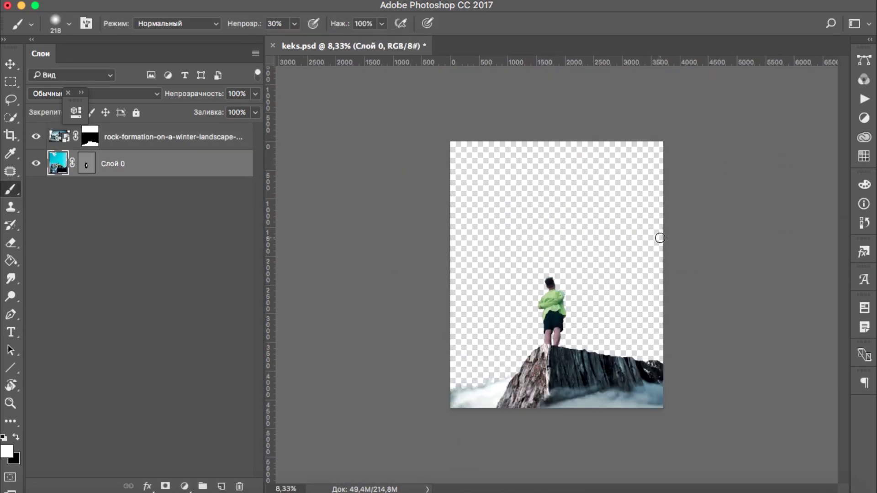
pyautogui.scroll(-5, 413, 333)
pyautogui.hscroll(-4, 414, 333)
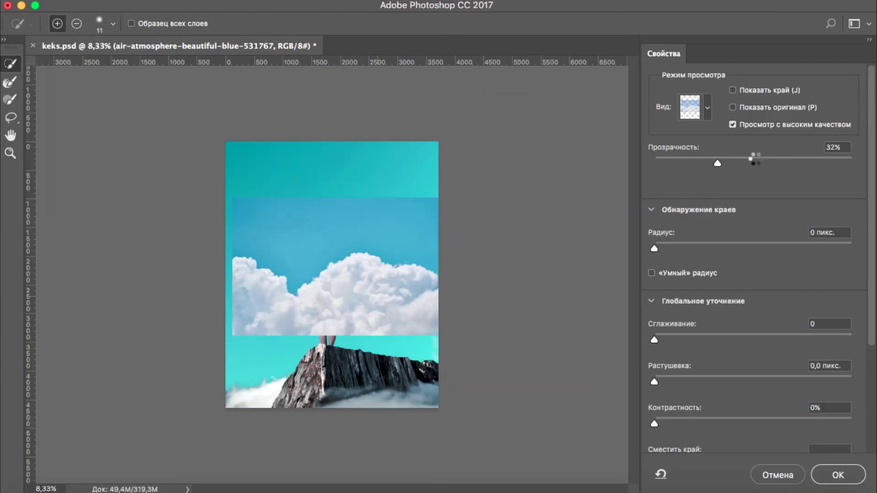
# Apply the refined cloud mask and resize the mirrored clouds on the right side
pyautogui.click(838, 475)
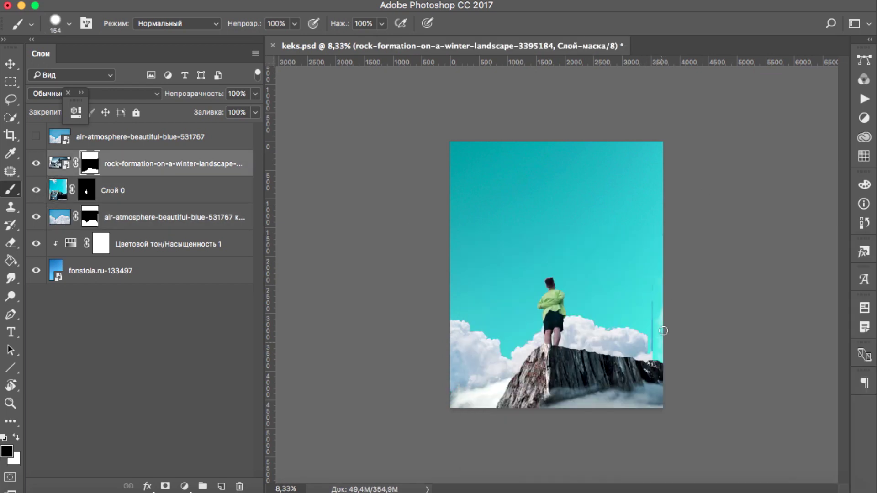
pyautogui.hotkey('ctrl', 't')
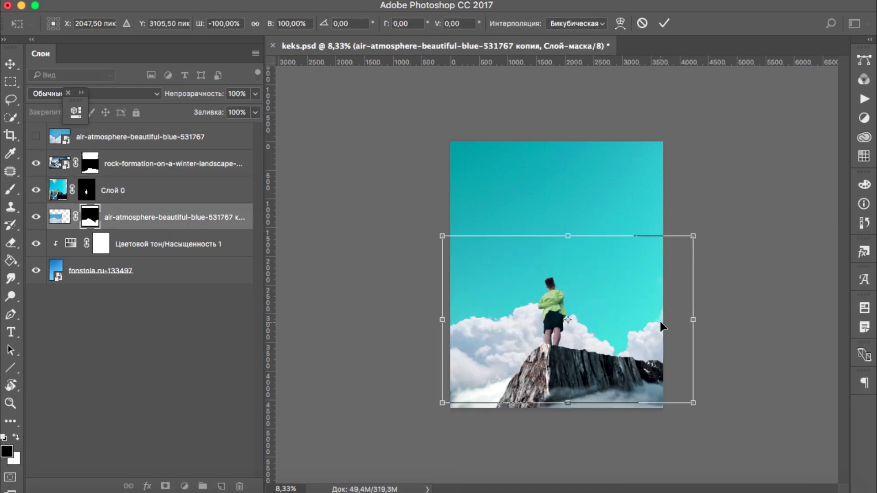
pyautogui.moveTo(662, 288)
pyautogui.mouseDown()
pyautogui.moveTo(697, 241)
pyautogui.moveTo(694, 312)
pyautogui.mouseUp()
pyautogui.press('Return')
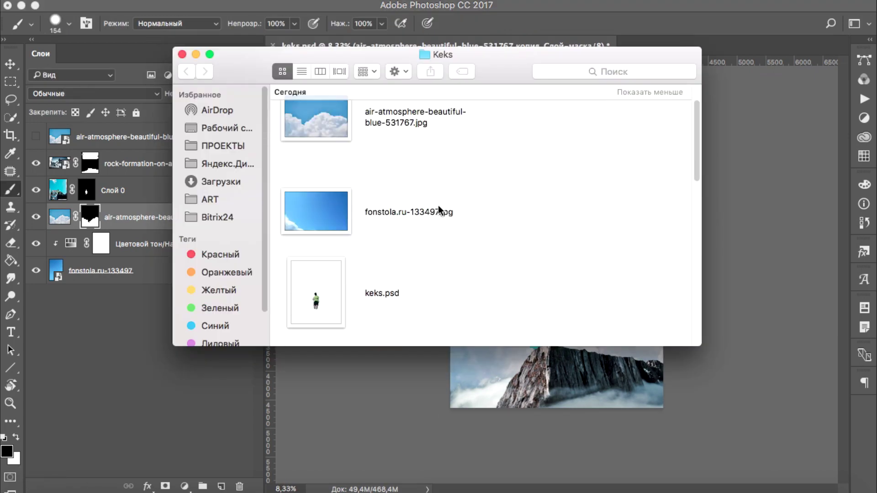
# Place the white plane photo in Screen mode and commit the small moon's transform
pyautogui.doubleClick(320, 393)
pyautogui.press('Return')
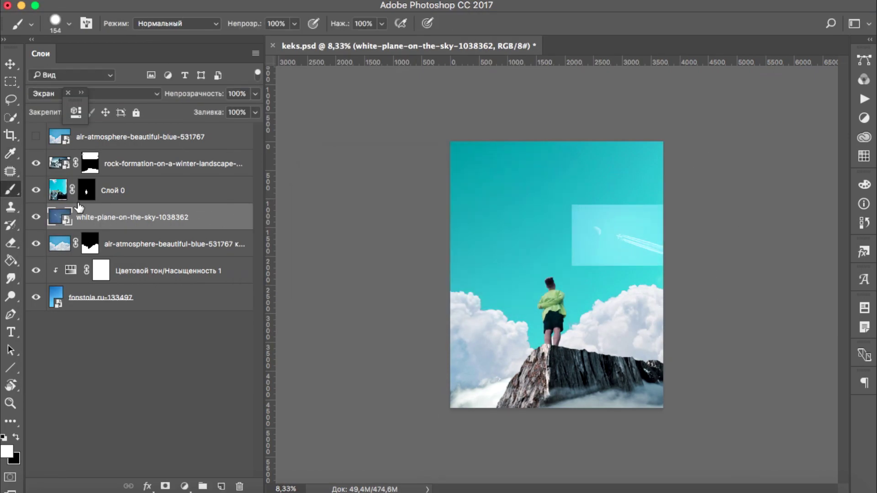
pyautogui.click(92, 93)
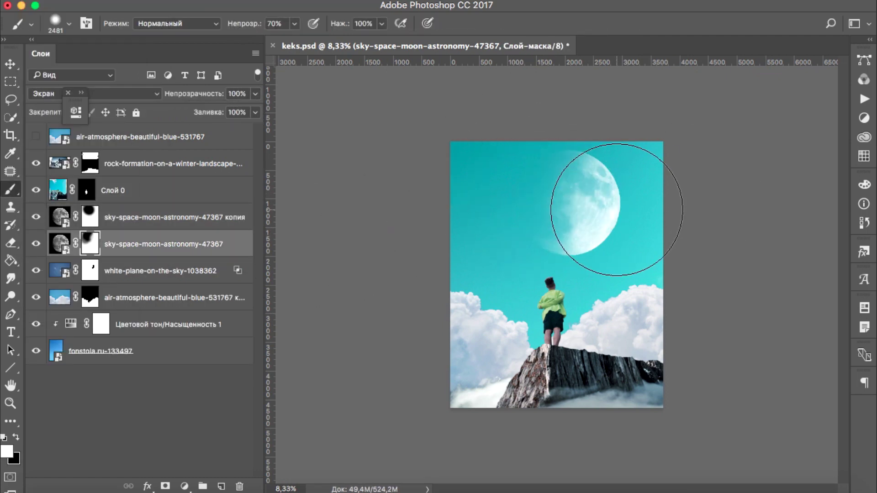
pyautogui.press('Return')
pyautogui.press('b')
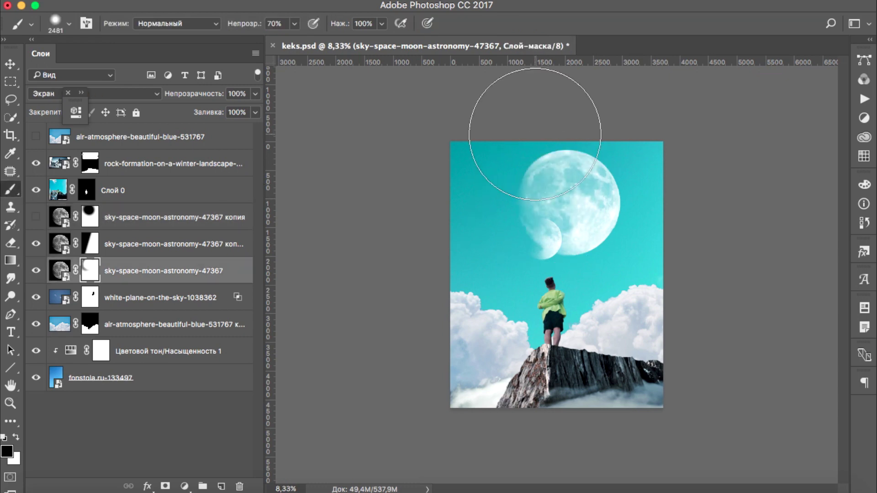
# Move the small moon higher, stack the plane above the moons, and transform it
pyautogui.hotkey('alt', ']')
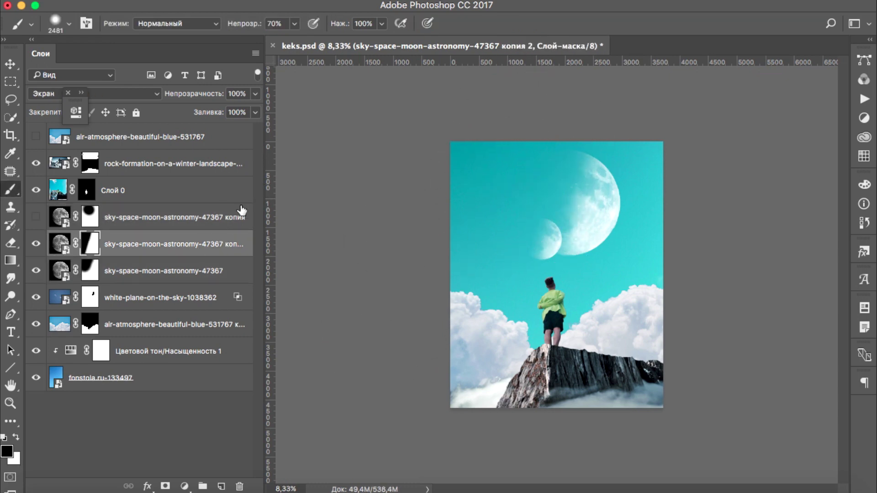
pyautogui.moveTo(552, 252); pyautogui.dragTo(553, 209)
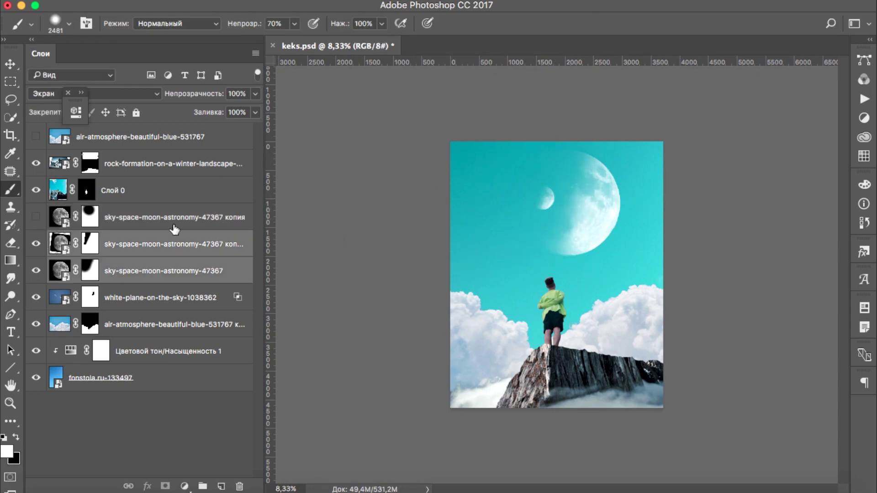
pyautogui.moveTo(154, 298); pyautogui.dragTo(155, 219)
pyautogui.hotkey('ctrl', 't')
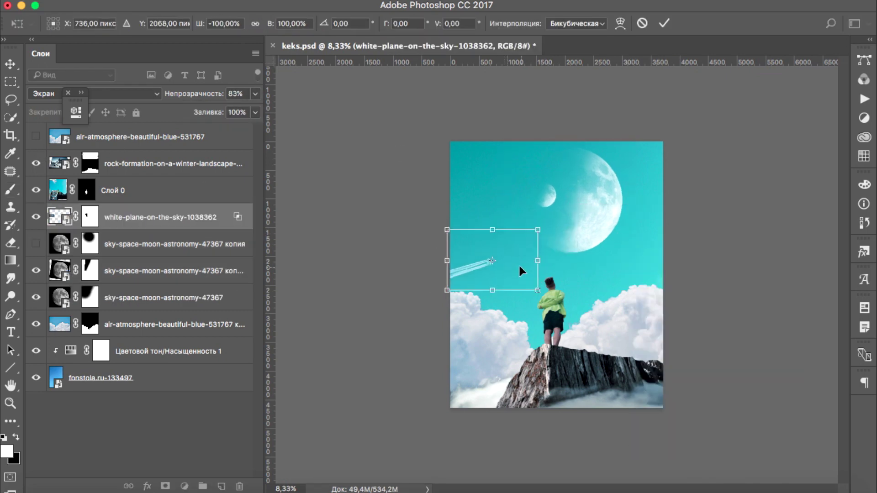
pyautogui.press('Return')
# Transform both moon layers together
pyautogui.hotkey('ctrl', 't')
pyautogui.press('Escape')
pyautogui.hotkey('ctrl', '+')
pyautogui.hotkey('ctrl', '-')
pyautogui.hotkey('ctrl', '-')
pyautogui.hotkey('ctrl', 't')
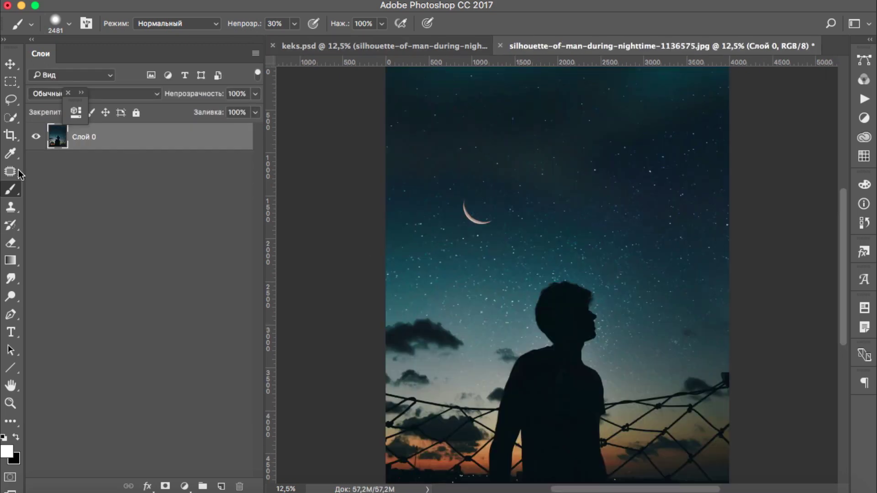
pyautogui.click(10, 171)
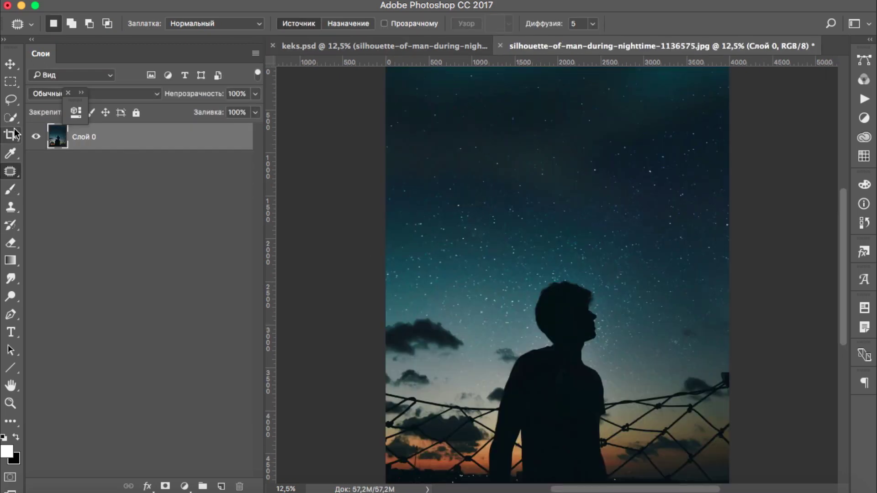
# Heal the man out of the night photo and dismiss the cannot-save warning
pyautogui.moveTo(567, 292); pyautogui.dragTo(580, 347)
pyautogui.moveTo(589, 293); pyautogui.dragTo(566, 328)
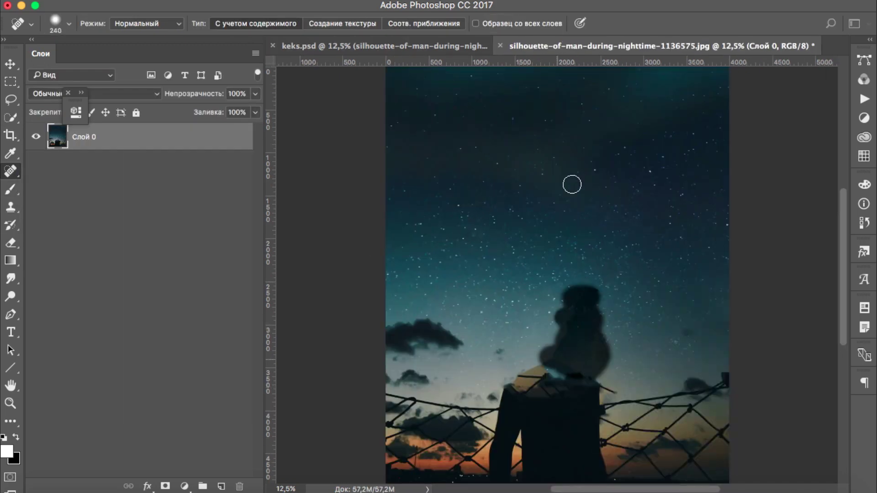
pyautogui.hotkey('shift', 'j')
pyautogui.hotkey('ctrl', 's')
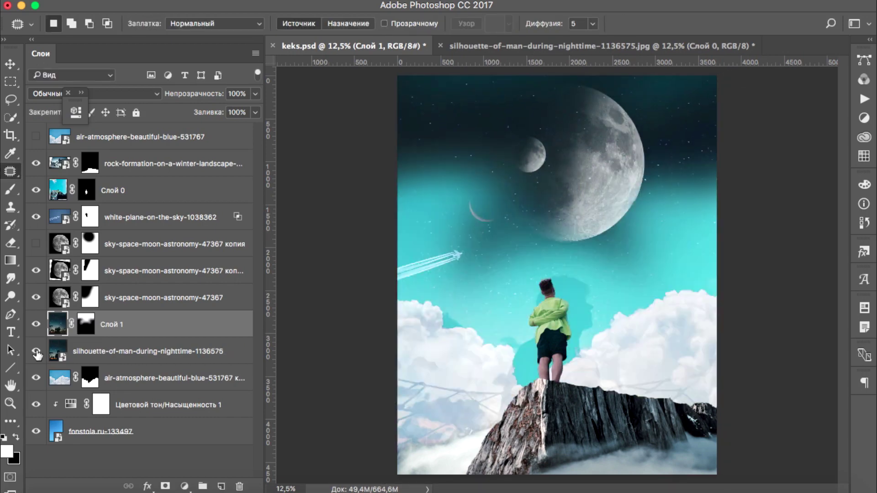
pyautogui.click(36, 352)
# Blend the starry layer in Screen mode and paint out stars over the moons
pyautogui.hotkey('alt', 'shift', 's')
pyautogui.press('b')
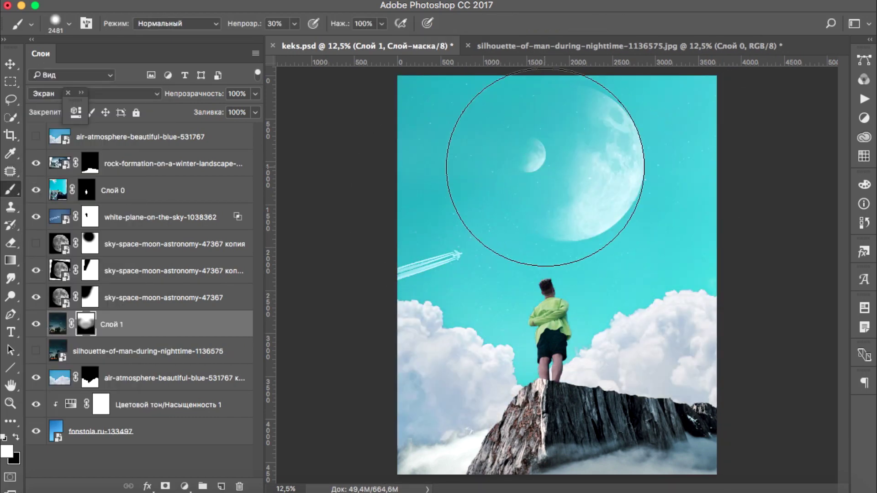
pyautogui.press('x')
pyautogui.rightClick(471, 169)
pyautogui.moveTo(503, 138)
pyautogui.mouseDown()
pyautogui.moveTo(577, 174)
pyautogui.moveTo(630, 164)
pyautogui.mouseUp()
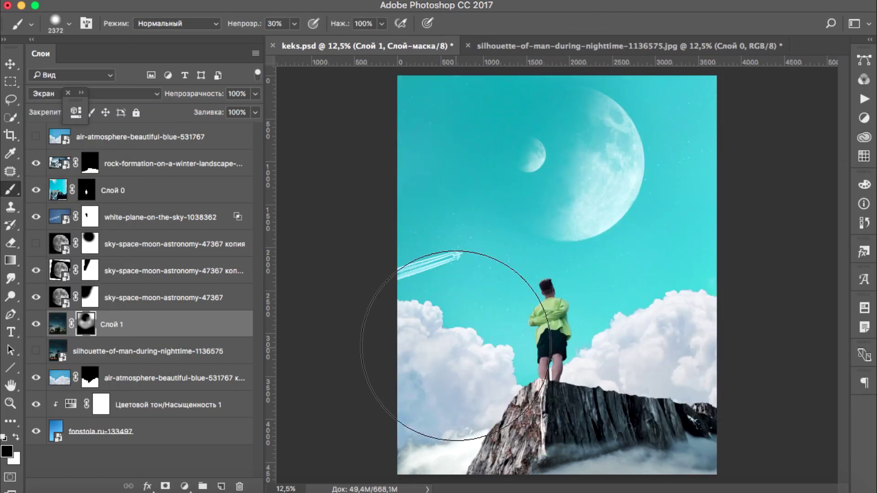
# Delete the hidden silhouette layer and switch between the starry layer's image and mask
pyautogui.click(137, 351)
pyautogui.press('Delete')
pyautogui.click(57, 324)
pyautogui.press('x')
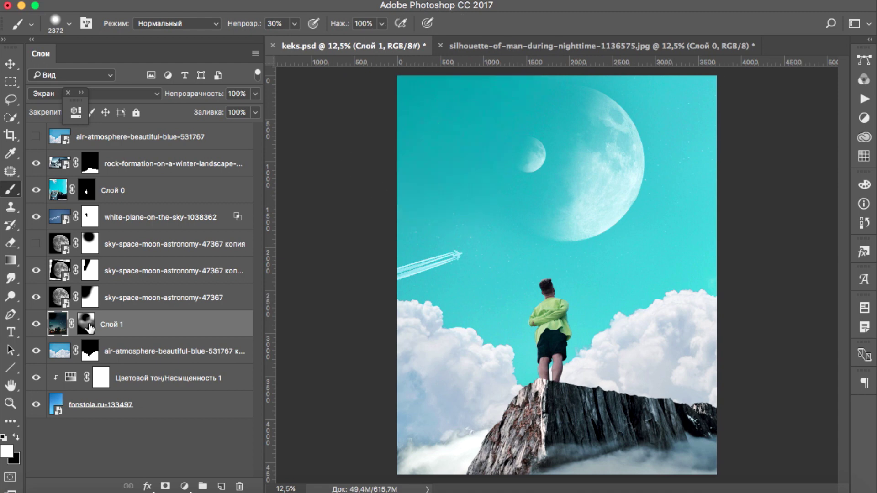
pyautogui.click(87, 324)
# Refine the starry mask with a smaller brush, lower the layer's opacity, and save
pyautogui.moveTo(569, 230); pyautogui.dragTo(529, 146)
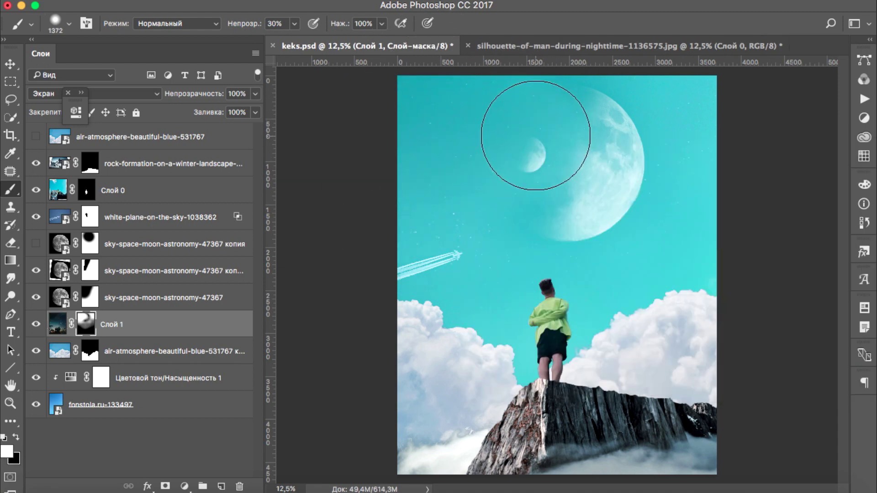
pyautogui.hotkey('ctrl', '2')
pyautogui.click(255, 94)
pyautogui.moveTo(257, 109); pyautogui.dragTo(240, 110)
pyautogui.hotkey('ctrl', 's')
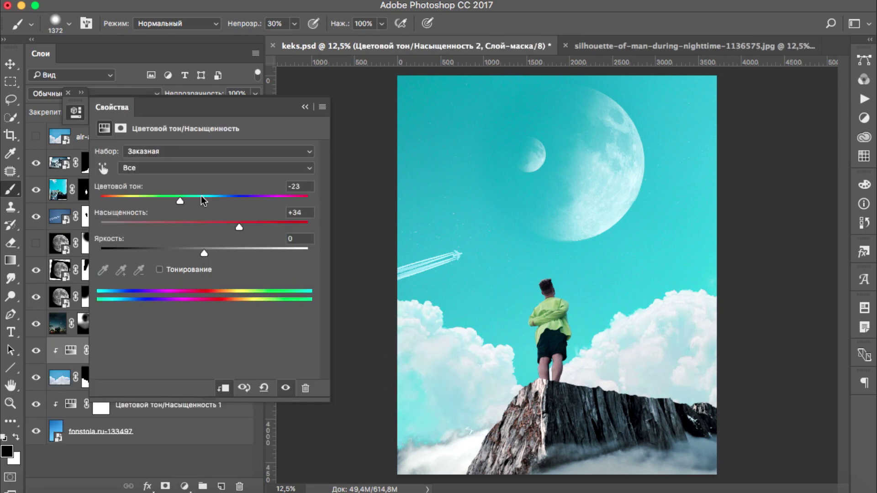
# Shift the clouds' hue toward pink with less saturation, and add a clipped Levels to the rock
pyautogui.moveTo(278, 198); pyautogui.dragTo(303, 200)
pyautogui.moveTo(259, 224)
pyautogui.mouseDown()
pyautogui.moveTo(243, 227)
pyautogui.moveTo(287, 251)
pyautogui.mouseUp()
pyautogui.click(60, 163)
pyautogui.click(184, 486)
pyautogui.click(201, 290)
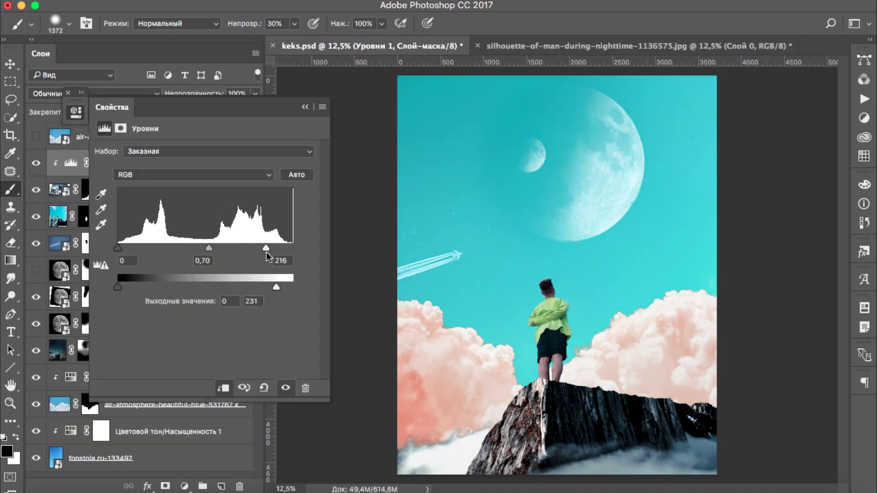
pyautogui.click(311, 123)
# Warm the rock's hue toward brown and boost its saturation
pyautogui.moveTo(238, 199); pyautogui.dragTo(167, 204)
pyautogui.moveTo(204, 227); pyautogui.dragTo(272, 227)
pyautogui.moveTo(117, 201); pyautogui.dragTo(107, 205)
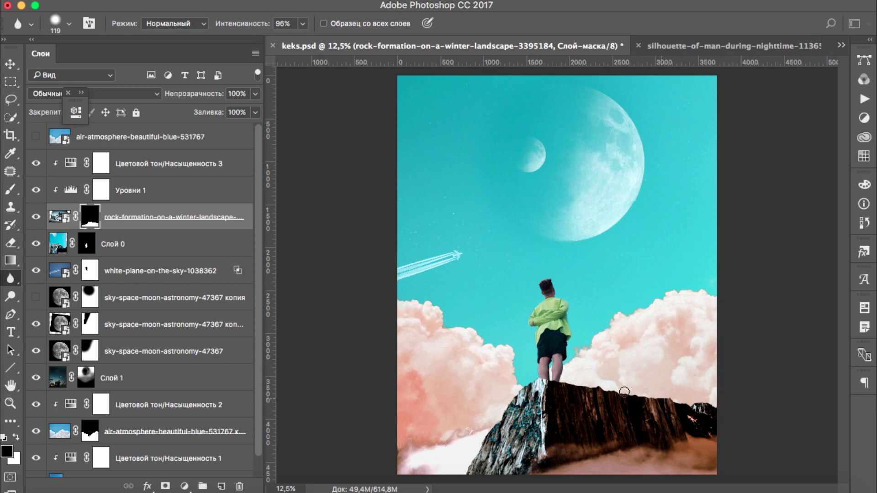
# Zoom in on the lower cloud edge and try the Brush and Smudge tool options
pyautogui.press('b')
pyautogui.rightClick(455, 236)
pyautogui.scroll(-2, 640, 411)
pyautogui.press('Escape')
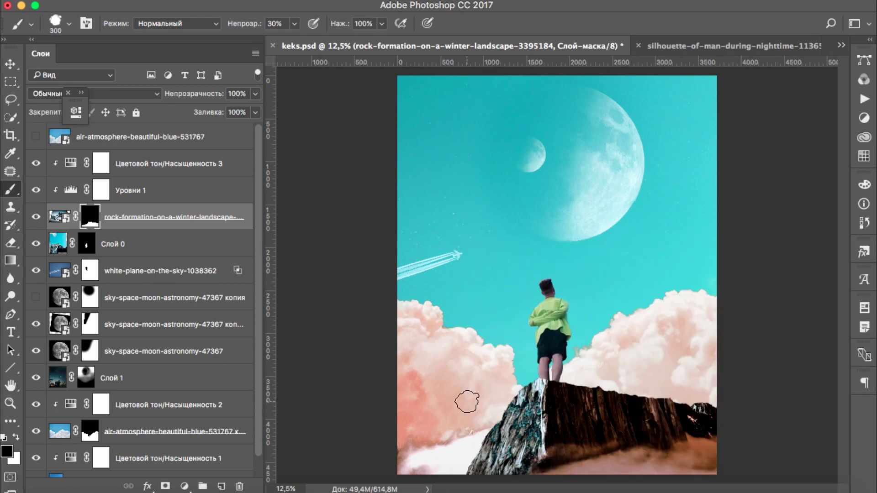
pyautogui.hotkey('ctrl', '+')
pyautogui.hotkey('ctrl', '+')
pyautogui.hotkey('ctrl', '+')
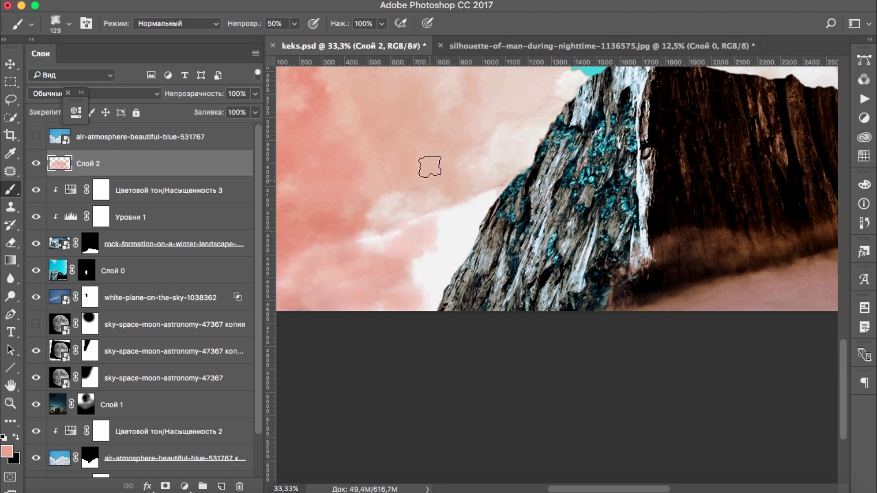
pyautogui.rightClick(445, 233)
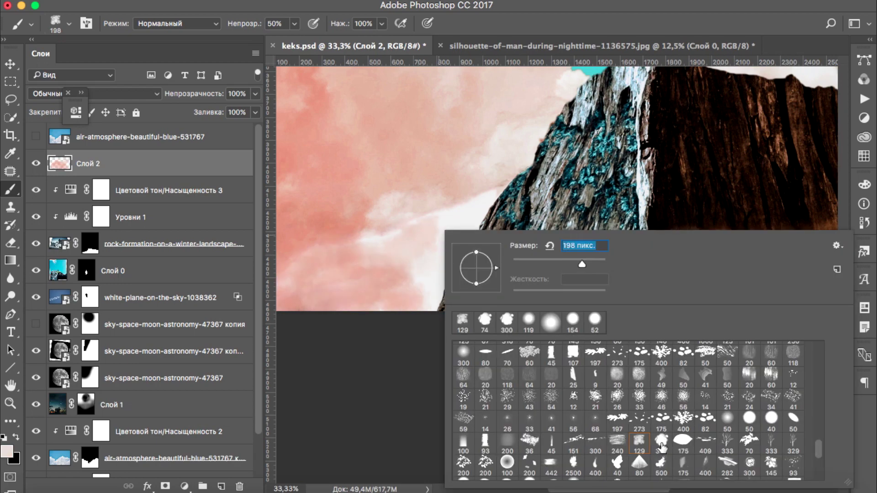
pyautogui.press('Escape')
pyautogui.press('r')
pyautogui.rightClick(471, 235)
pyautogui.press('Escape')
pyautogui.hscroll(-5, 417, 289)
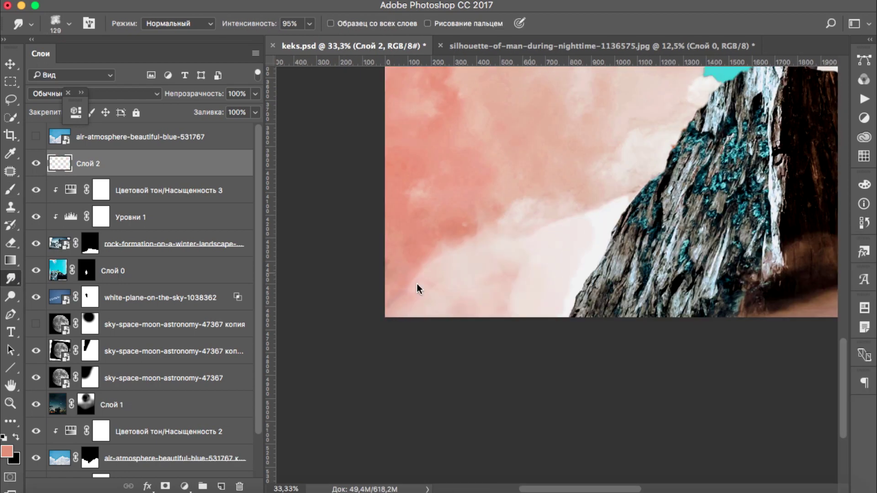
pyautogui.press('super+minus')
pyautogui.press('super+minus')
pyautogui.press('super+minus')
# Select the lower cloud copy layer and nudge its shadows toward magenta
pyautogui.keyDown('super'); pyautogui.click(487, 375); pyautogui.keyUp('super')
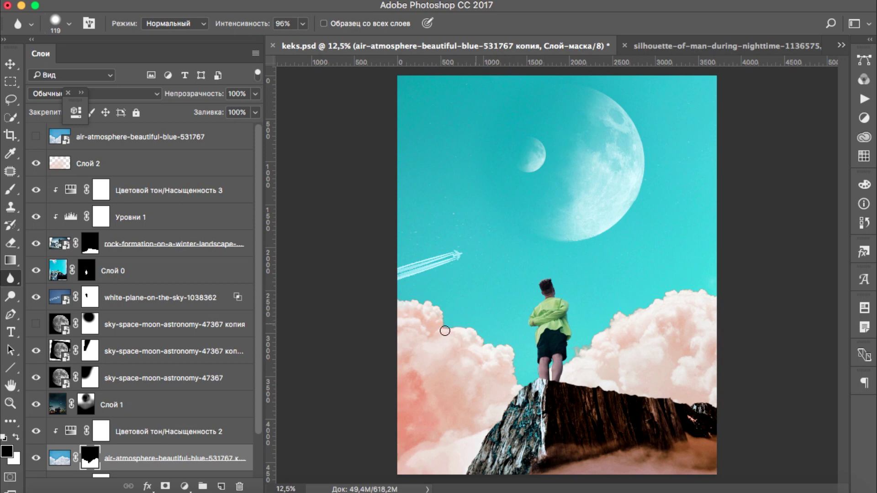
pyautogui.scroll(-2, 87, 377)
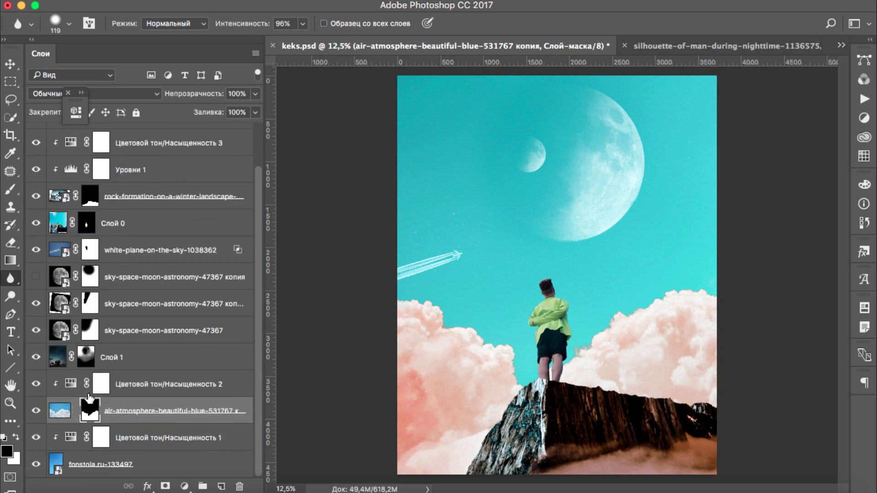
pyautogui.click(36, 384)
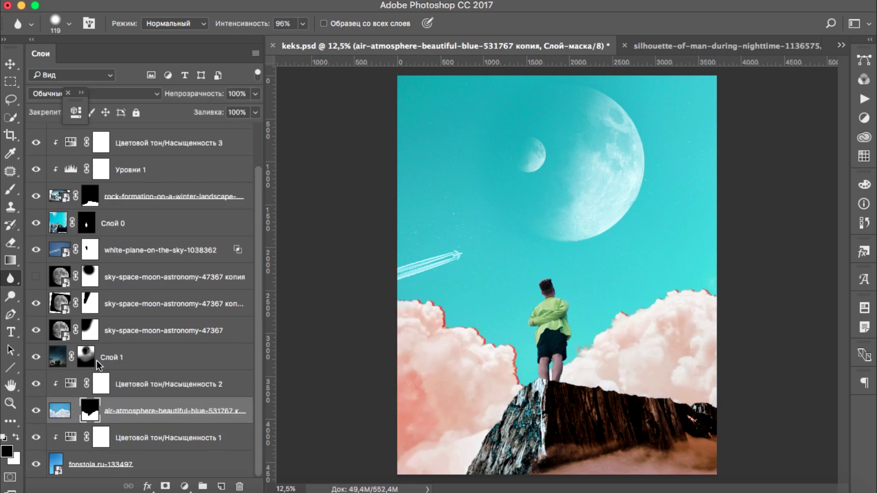
pyautogui.moveTo(188, 207); pyautogui.dragTo(194, 209)
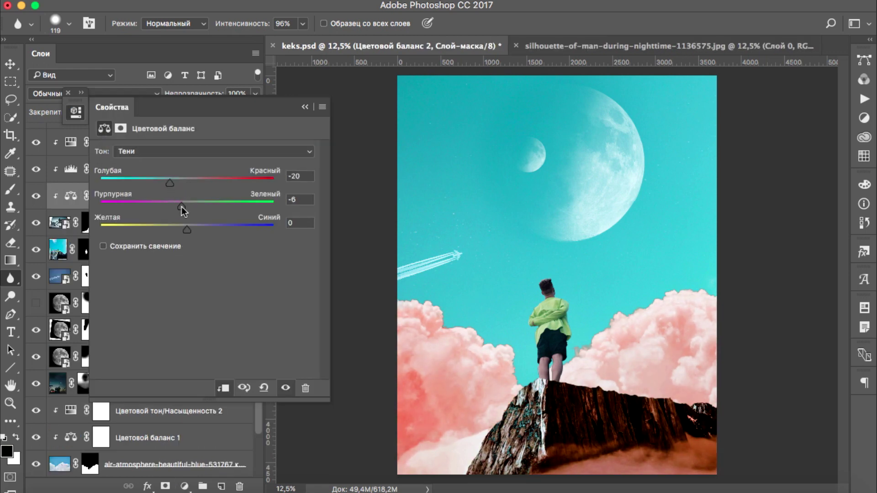
# Balance the clouds' yellow-blue shadows and pan around to inspect the cloud edges
pyautogui.moveTo(191, 227); pyautogui.dragTo(180, 229)
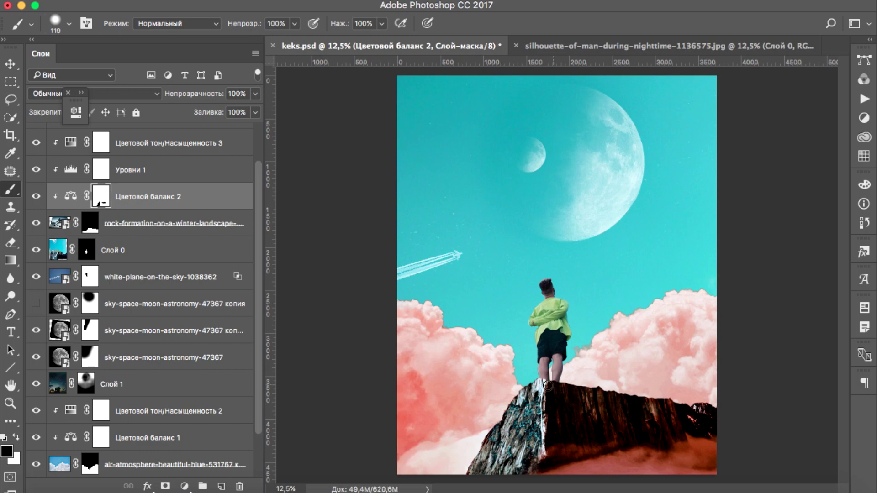
pyautogui.scroll(4, 447, 307)
pyautogui.scroll(-3, 619, 165)
pyautogui.hscroll(-5, 299, 234)
pyautogui.scroll(-2, 299, 234)
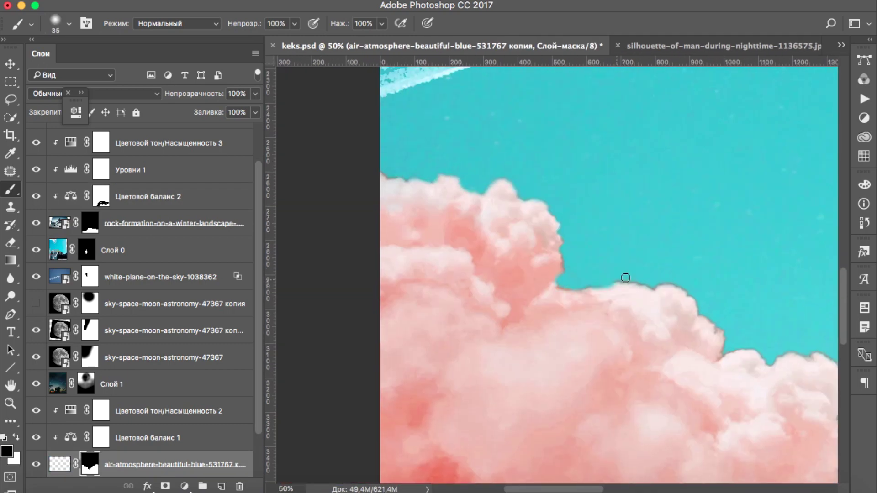
pyautogui.hscroll(9, 676, 280)
pyautogui.scroll(-2, 448, 273)
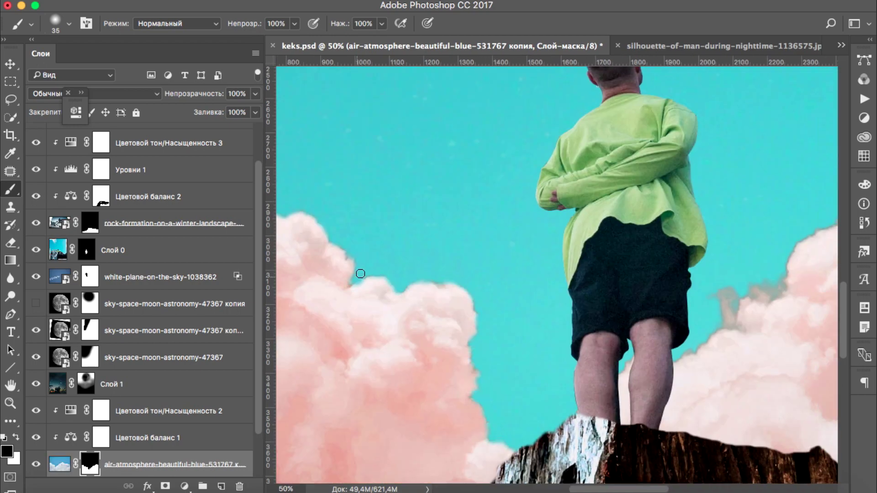
pyautogui.hscroll(6, 514, 305)
pyautogui.scroll(6, 627, 163)
pyautogui.hscroll(5, 627, 163)
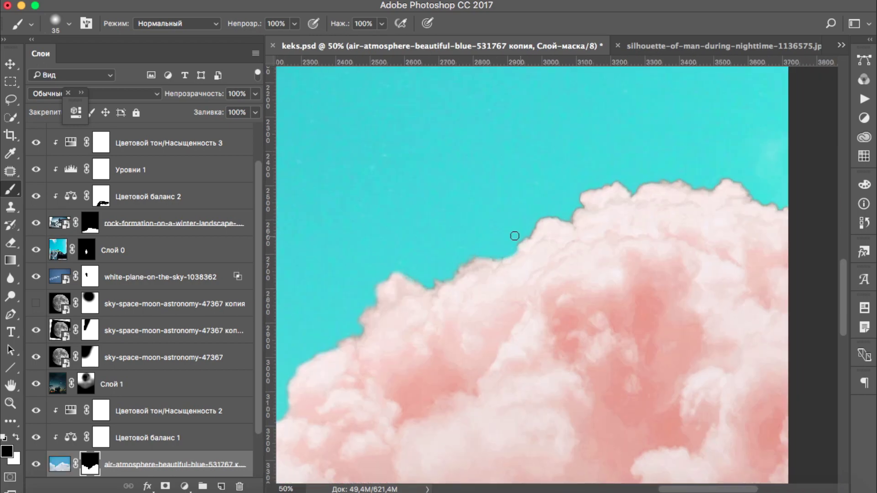
pyautogui.hscroll(8, 508, 251)
pyautogui.hscroll(-4, 412, 218)
pyautogui.scroll(-2, 412, 218)
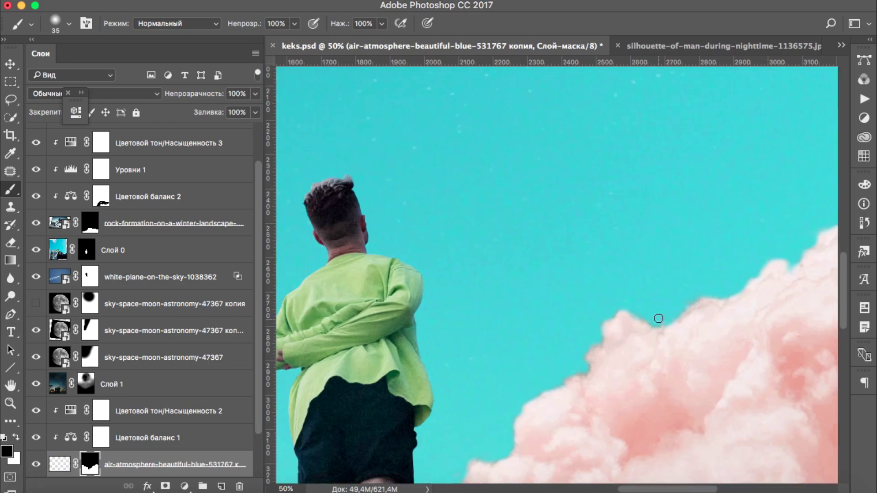
pyautogui.scroll(-5, 593, 297)
# Add a Levels adjustment for the man with inputs 31, 1.30, 255
pyautogui.click(160, 250)
pyautogui.moveTo(205, 248); pyautogui.dragTo(188, 249)
pyautogui.moveTo(118, 248); pyautogui.dragTo(147, 249)
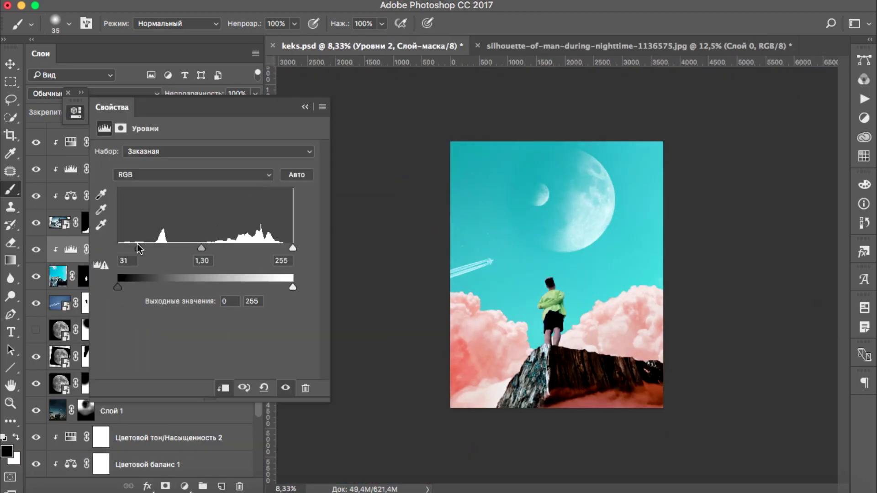
# Add a Hue/Saturation layer that drains the green from the man's shirt
pyautogui.hotkey('ctrl', 'u')
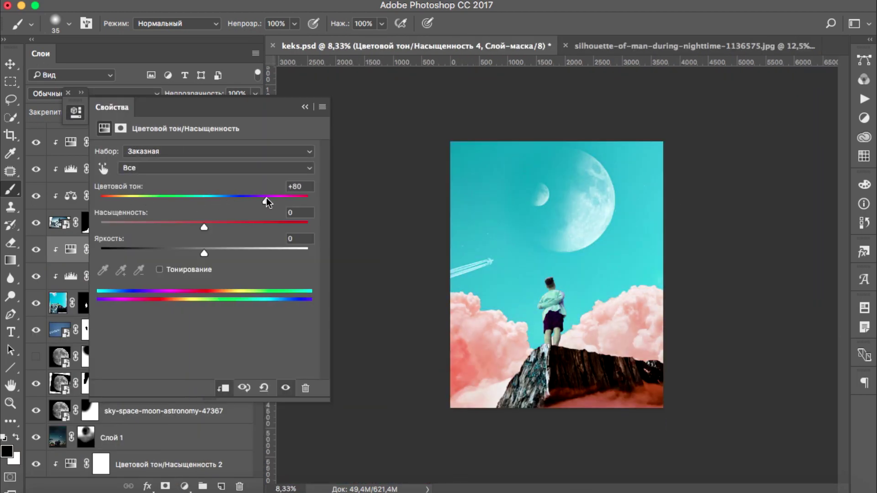
pyautogui.hotkey('ctrl', '+')
pyautogui.hotkey('ctrl', '+')
pyautogui.hotkey('ctrl', '+')
pyautogui.moveTo(191, 202)
pyautogui.mouseDown()
pyautogui.moveTo(151, 202)
pyautogui.moveTo(226, 194)
pyautogui.mouseUp()
pyautogui.moveTo(268, 253); pyautogui.dragTo(215, 250)
pyautogui.click(564, 423)
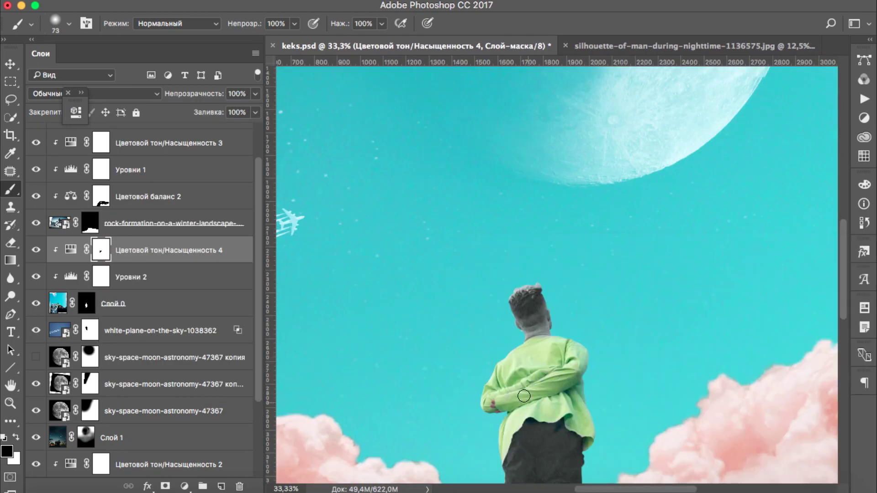
# Invert the shirt adjustment's mask and remove the green tint from the man's hands
pyautogui.scroll(3, 524, 396)
pyautogui.scroll(2, 431, 345)
pyautogui.press('[')
pyautogui.press('[')
pyautogui.press('[')
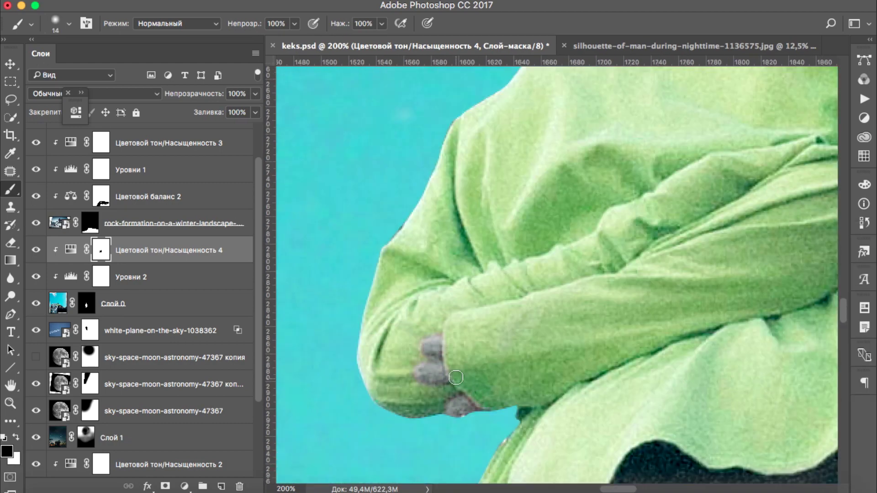
pyautogui.hotkey('ctrl', 'i')
pyautogui.press('x')
pyautogui.hotkey('ctrl', '-')
pyautogui.hotkey('ctrl', '-')
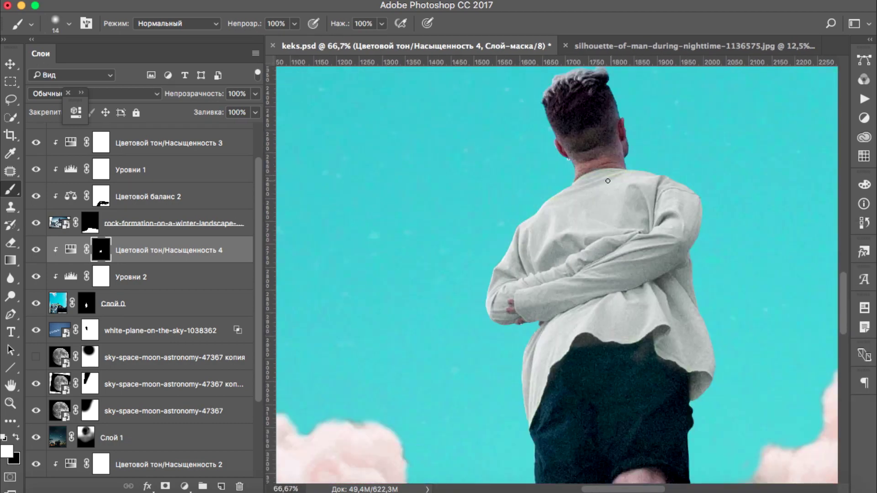
pyautogui.hotkey('ctrl', '1')
pyautogui.press('x')
pyautogui.press('j')
pyautogui.hotkey('shift', 'j')
pyautogui.moveTo(482, 316); pyautogui.dragTo(501, 347)
# Soften the man's edges with a resized blur brush
pyautogui.press('b')
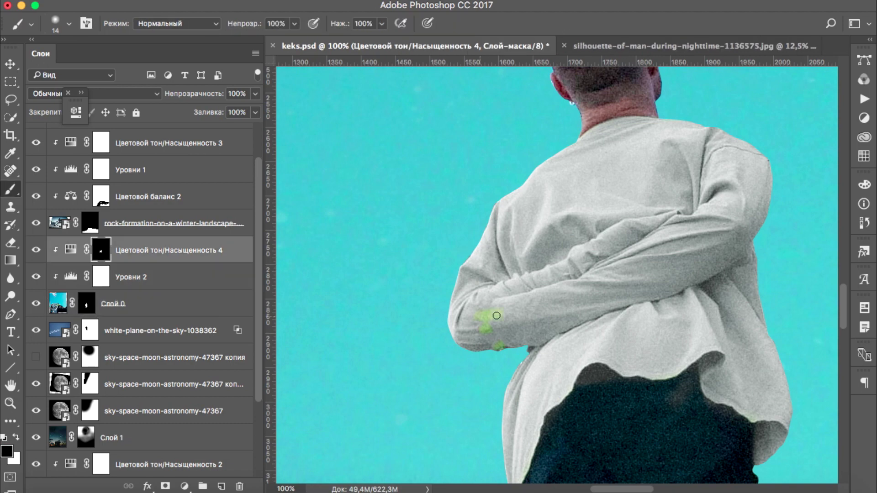
pyautogui.rightClick(535, 312)
pyautogui.press('Escape')
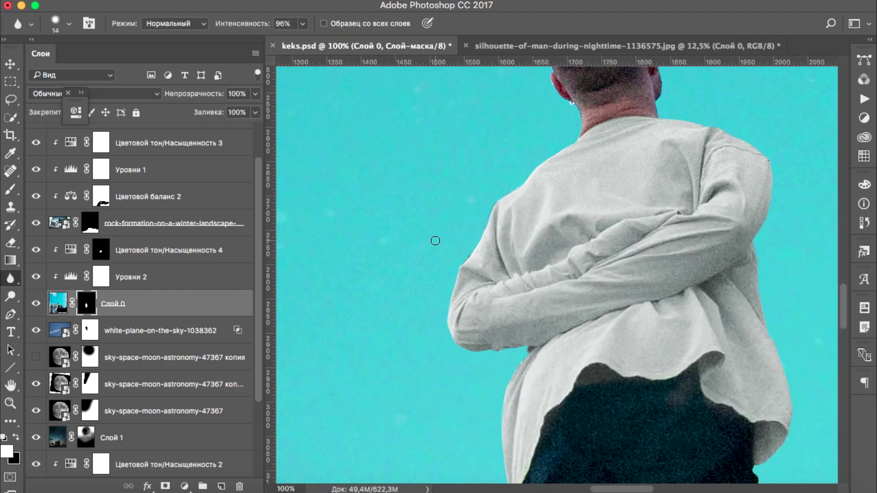
pyautogui.hotkey('ctrl', '-')
pyautogui.hotkey('ctrl', '-')
pyautogui.hotkey('ctrl', '-')
# Add a Levels 3 adjustment clipped to the man
pyautogui.hotkey('ctrl', '+')
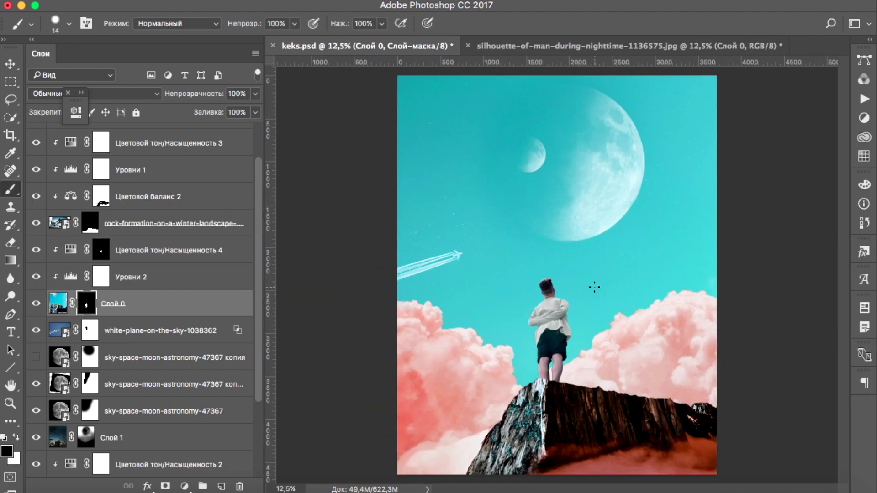
pyautogui.hotkey('ctrl', 'l')
pyautogui.click(303, 106)
pyautogui.hotkey('ctrl', '+')
pyautogui.hotkey('ctrl', '+')
pyautogui.hotkey('ctrl', '+')
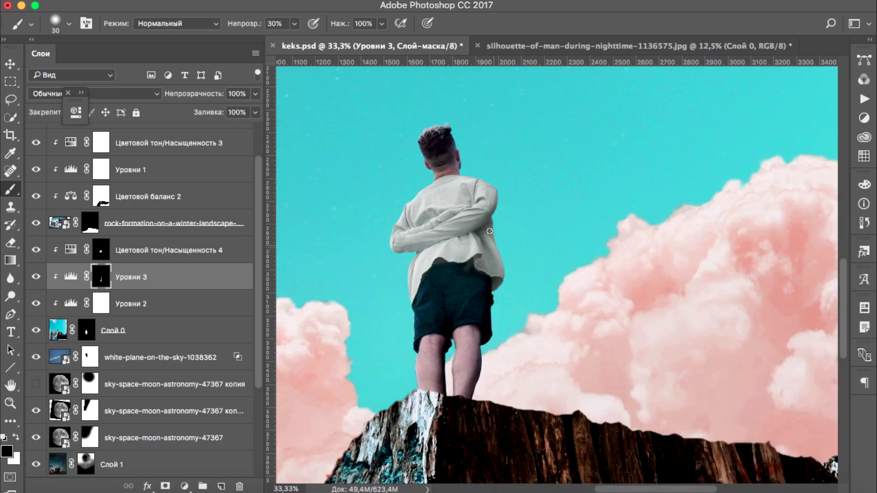
# Add a Levels 4 adjustment to further shade the man
pyautogui.press('super+minus')
pyautogui.press('super+minus')
pyautogui.press('super+minus')
pyautogui.click(185, 486)
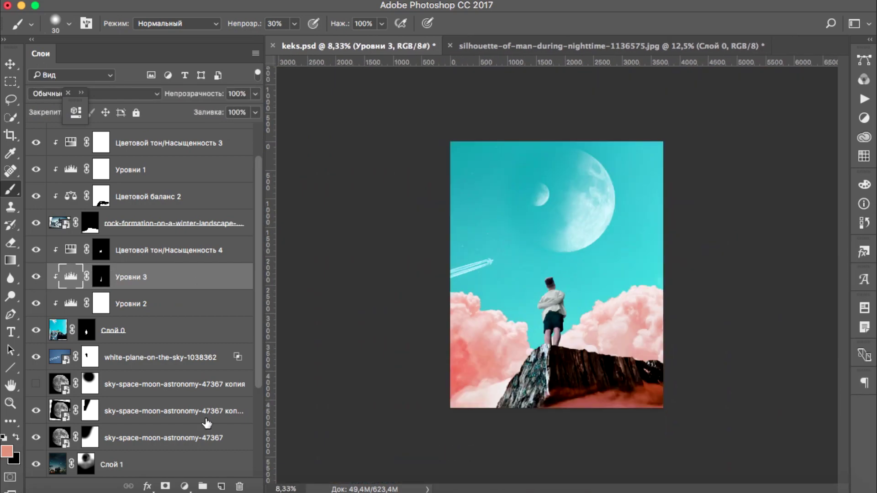
pyautogui.click(174, 250)
pyautogui.press('super+plus')
pyautogui.press('super+plus')
pyautogui.press('super+plus')
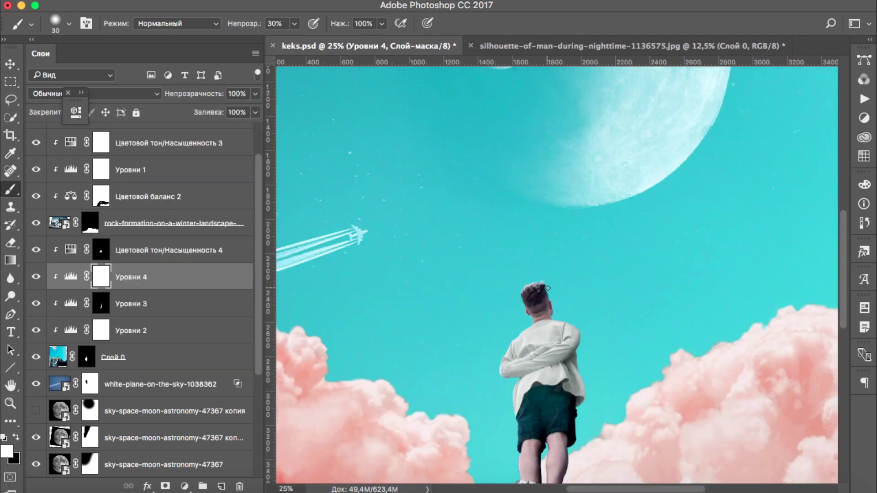
pyautogui.scroll(-5, 549, 425)
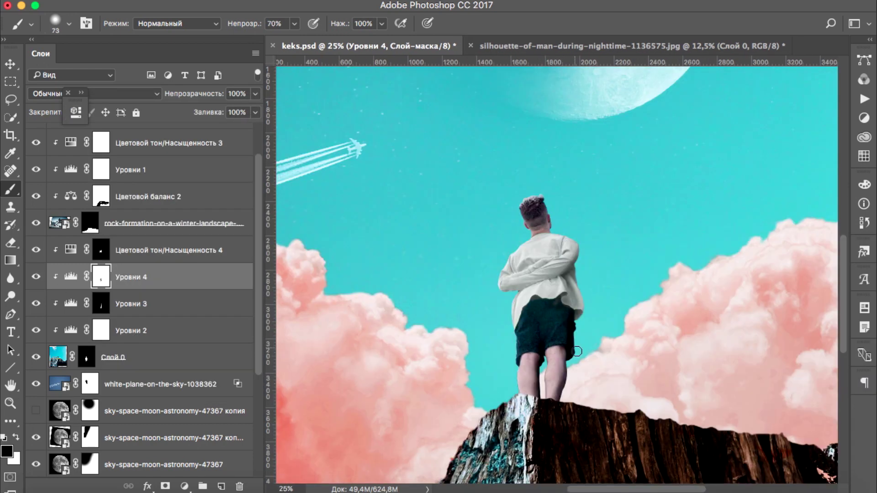
pyautogui.scroll(4, 584, 261)
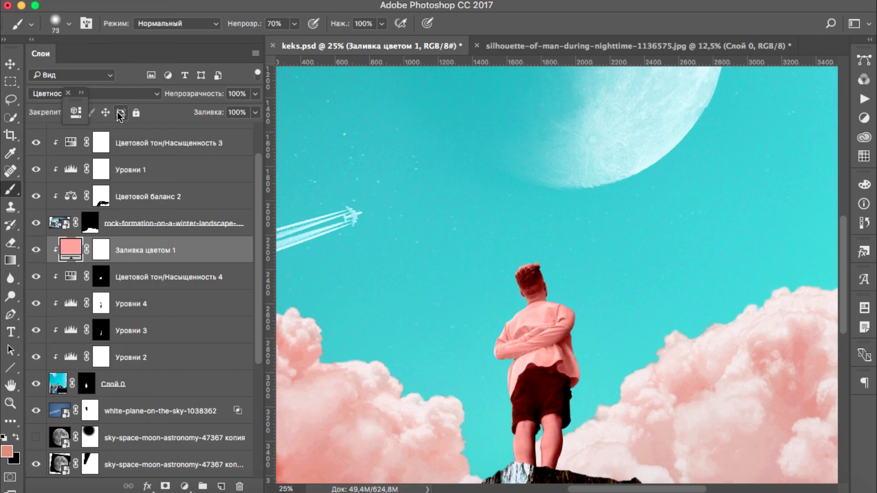
# Mask the Color Fill to the man's hair and set it to bright cyan
pyautogui.press('x')
pyautogui.hotkey('ctrl', '+')
pyautogui.hotkey('ctrl', '+')
pyautogui.hotkey('ctrl', '+')
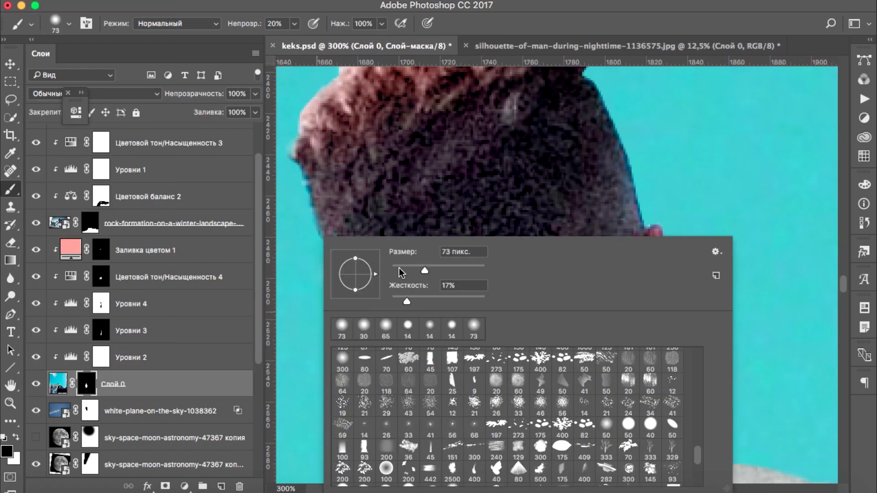
pyautogui.press('Return')
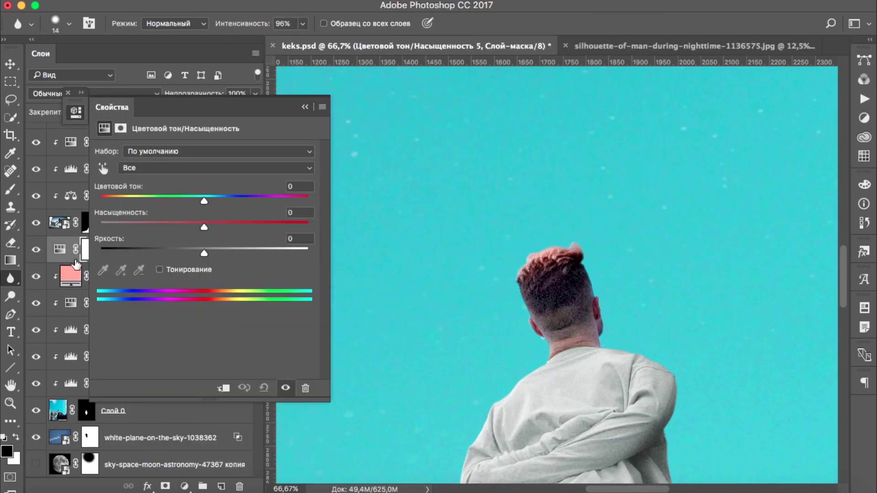
pyautogui.moveTo(216, 185); pyautogui.dragTo(211, 273)
pyautogui.moveTo(174, 195); pyautogui.dragTo(187, 136)
pyautogui.click(214, 228)
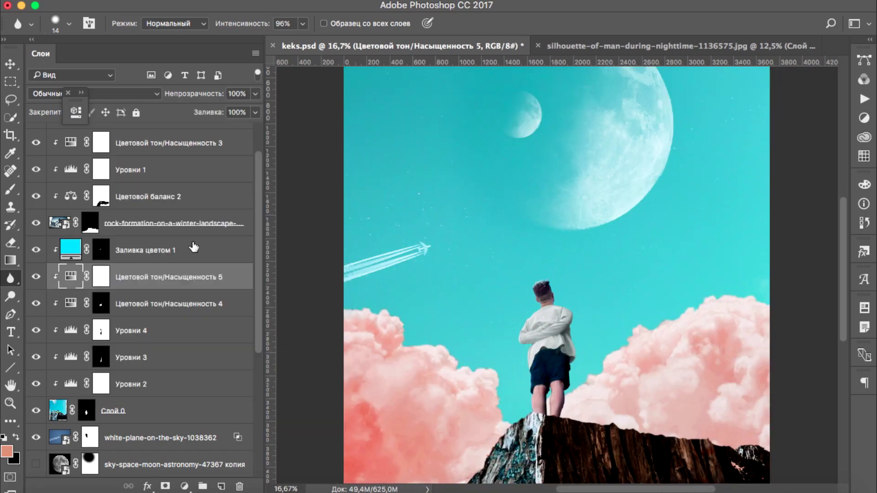
# Set the 'свет' layer to Screen and colourise the shirt pale turquoise
pyautogui.click(69, 192)
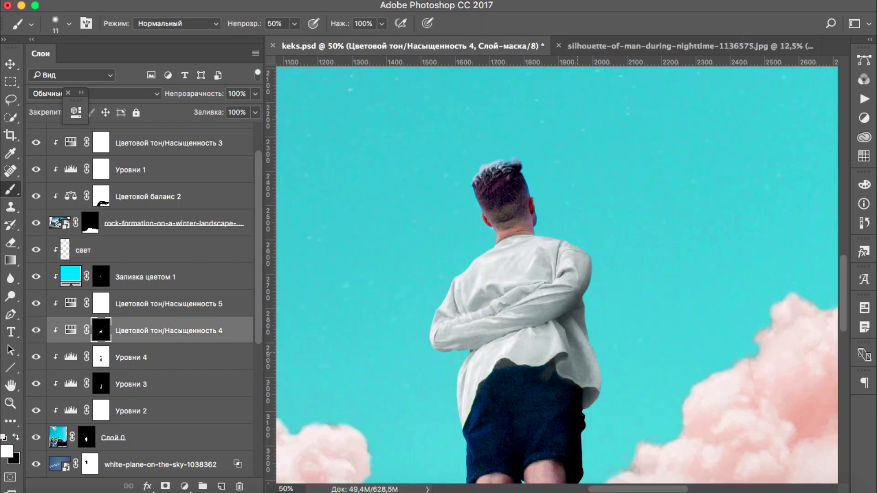
pyautogui.moveTo(239, 196); pyautogui.dragTo(142, 197)
pyautogui.hotkey('ctrl', '-')
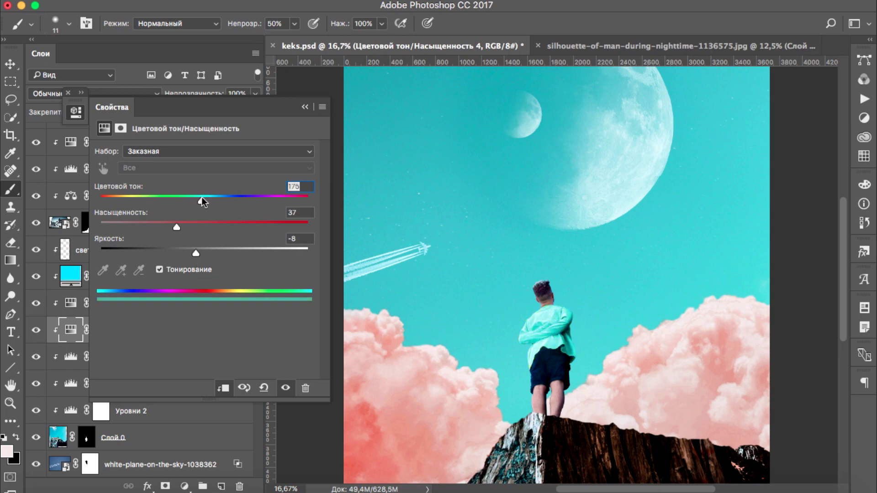
pyautogui.hotkey('ctrl', '-')
pyautogui.moveTo(201, 196); pyautogui.dragTo(199, 196)
pyautogui.moveTo(196, 253); pyautogui.dragTo(198, 254)
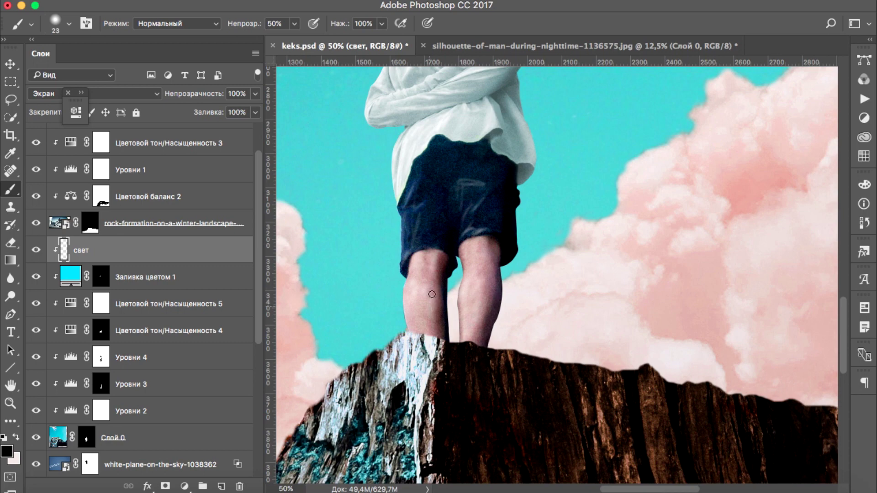
# Add noise grain via Filter > Noise > Add Noise
pyautogui.scroll(3, 389, 225)
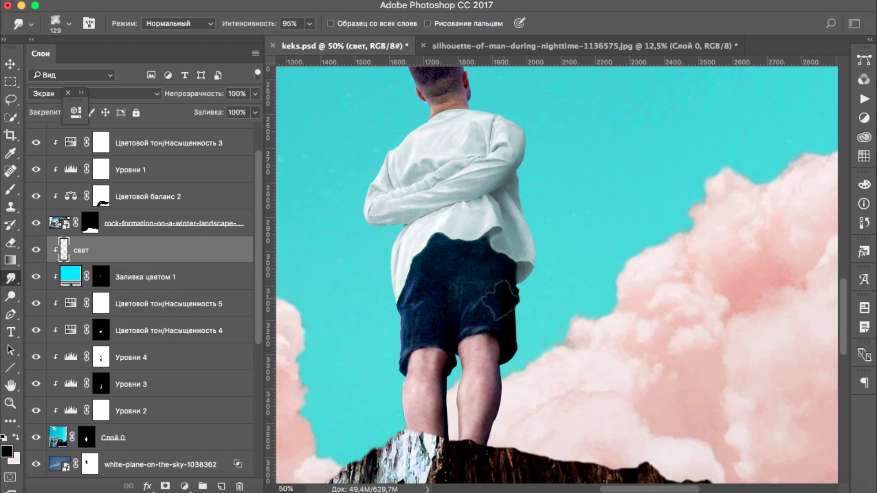
pyautogui.hotkey('ctrl', 'alt', 'f')
pyautogui.moveTo(407, 111); pyautogui.dragTo(686, 113)
pyautogui.click(754, 138)
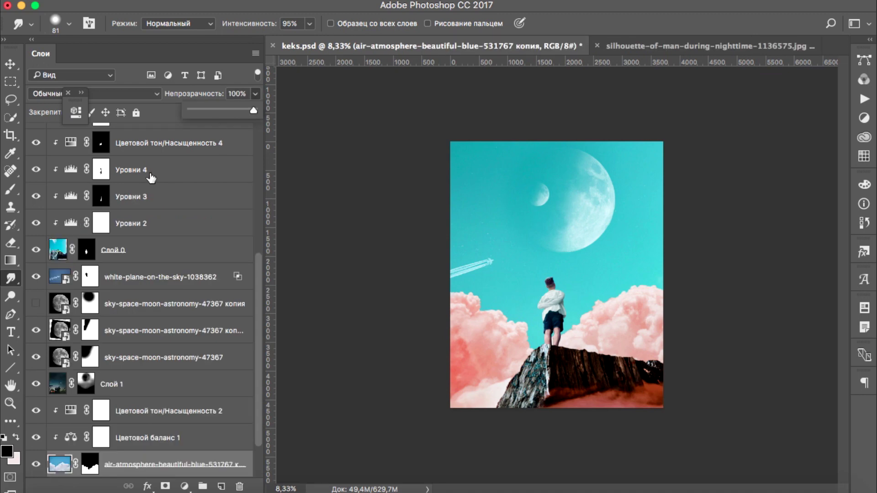
pyautogui.click(160, 277)
# Select all the moon layers and flip them horizontally together
pyautogui.keyDown('shift'); pyautogui.click(137, 385); pyautogui.keyUp('shift')
pyautogui.scroll(-1, 151, 319)
pyautogui.hotkey('ctrl', 't')
pyautogui.rightClick(631, 151)
pyautogui.click(639, 305)
pyautogui.press('Return')
# Move the plane lower, put its layer beneath the clouds, and rotate it to climb steeply
pyautogui.click(160, 224)
pyautogui.hotkey('ctrl', 't')
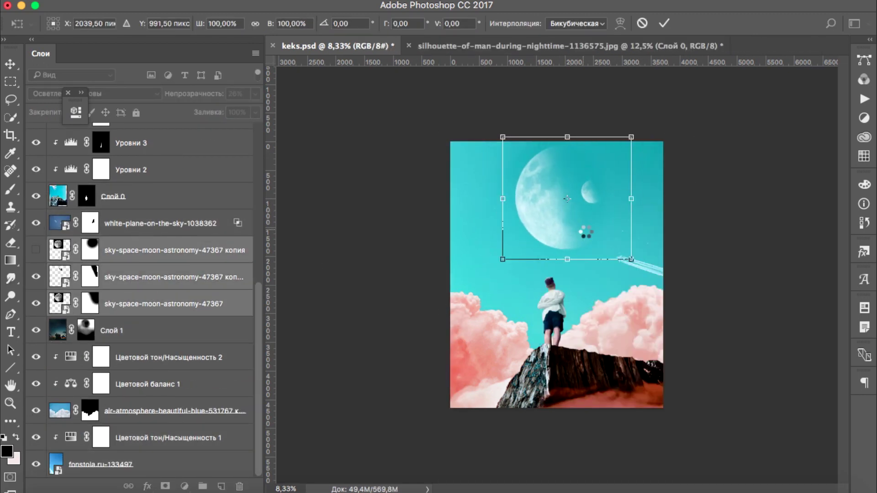
pyautogui.moveTo(519, 276); pyautogui.dragTo(558, 272)
pyautogui.press('Return')
pyautogui.moveTo(160, 224); pyautogui.dragTo(160, 411)
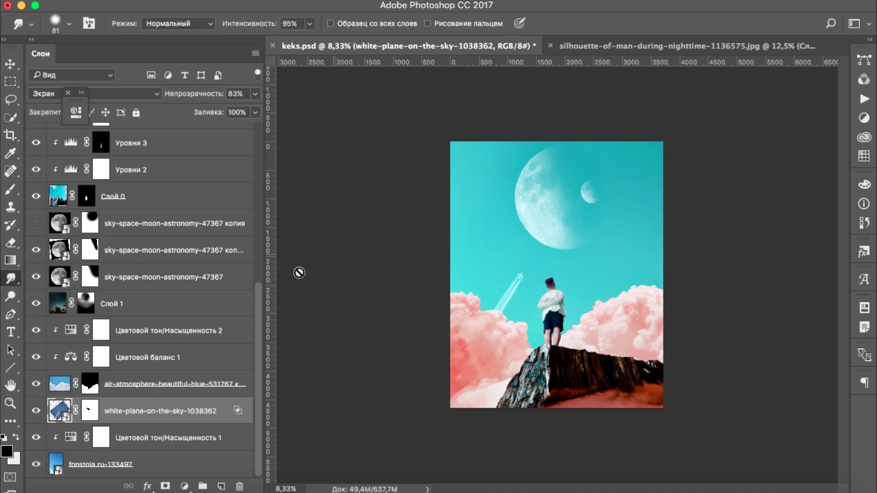
pyautogui.hotkey('ctrl', 't')
pyautogui.moveTo(682, 216); pyautogui.dragTo(667, 178)
pyautogui.press('Return')
# Add an empty layer, save the document, shift the clouds layer right, and pick a small brush
pyautogui.press('r')
pyautogui.hotkey('ctrl', 's')
pyautogui.hotkey('ctrl', 't')
pyautogui.moveTo(504, 354); pyautogui.dragTo(568, 354)
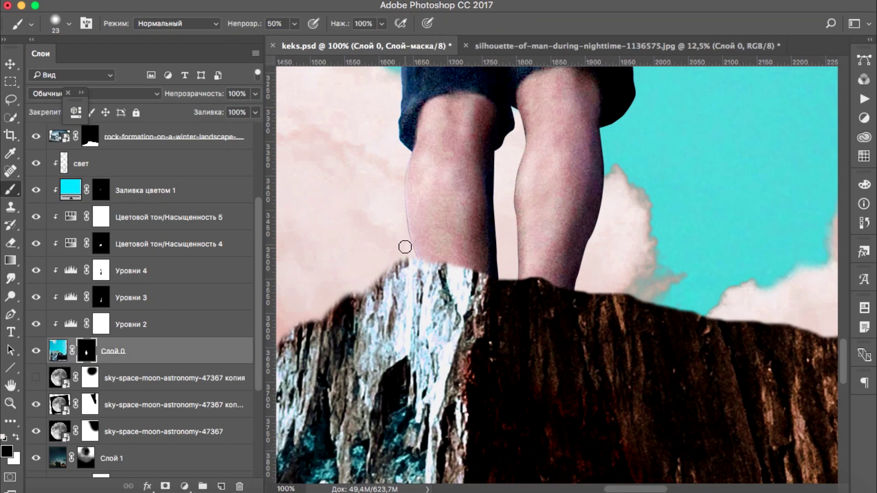
pyautogui.rightClick(462, 141)
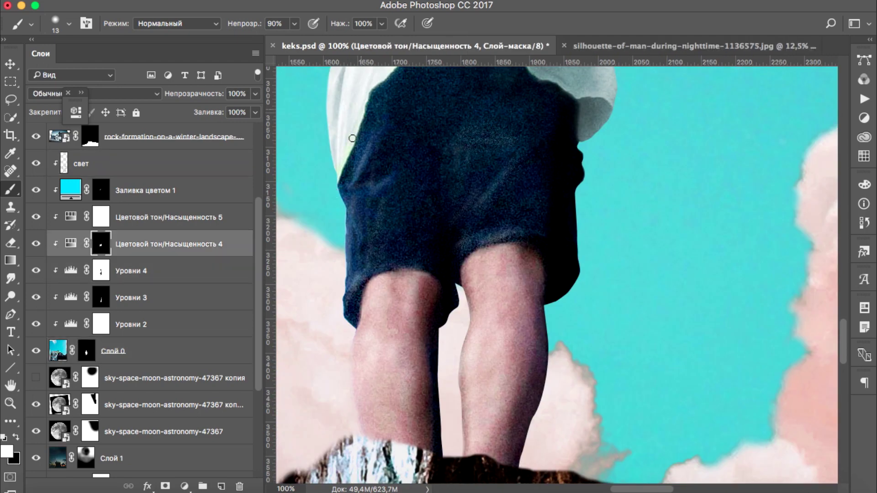
# Zoom out to the whole collage and hide the Заливка цветом 1 fill layer
pyautogui.scroll(5, 543, 172)
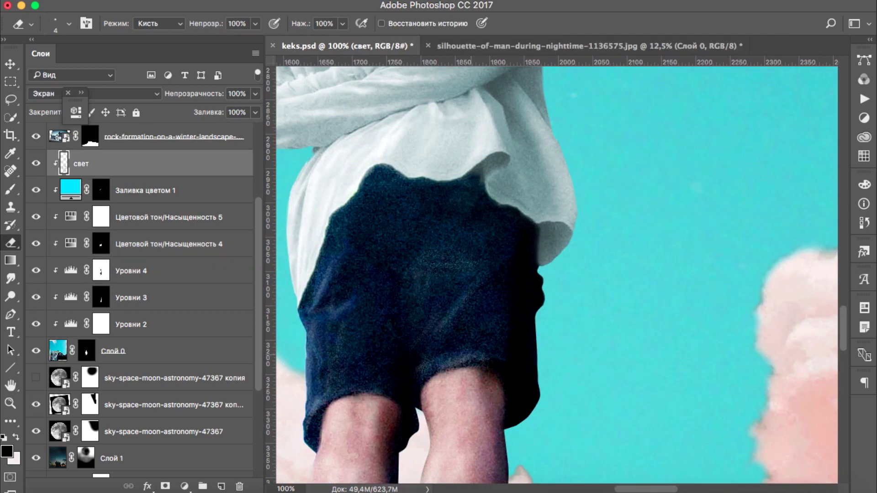
pyautogui.hotkey('ctrl', '-')
pyautogui.hotkey('ctrl', '-')
pyautogui.hotkey('ctrl', '-')
pyautogui.hotkey('ctrl', '-')
pyautogui.click(36, 190)
pyautogui.scroll(-5, 137, 274)
pyautogui.scroll(5, 259, 224)
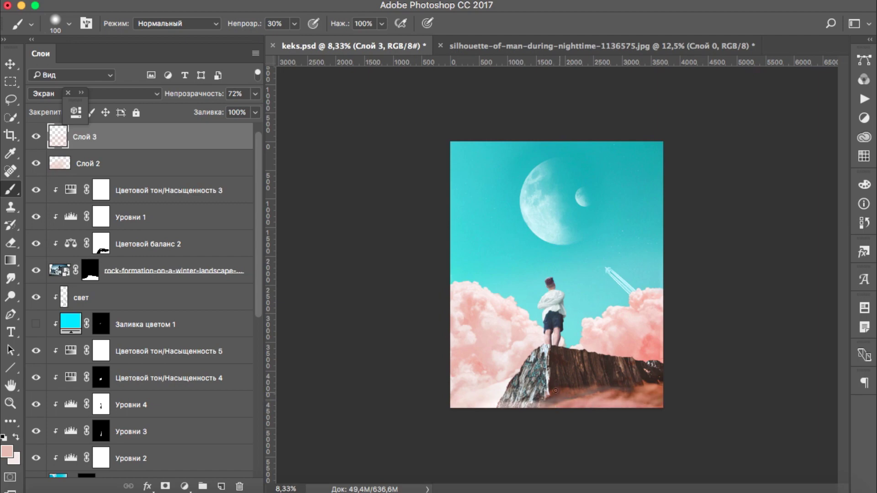
# Add a Color Lookup adjustment using the 3Strip.look LUT and turn it on
pyautogui.click(231, 448)
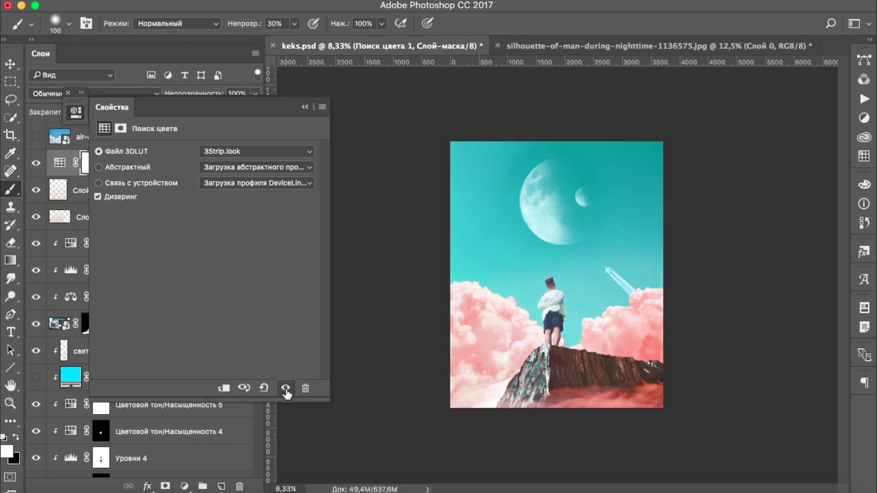
pyautogui.click(238, 153)
pyautogui.click(235, 183)
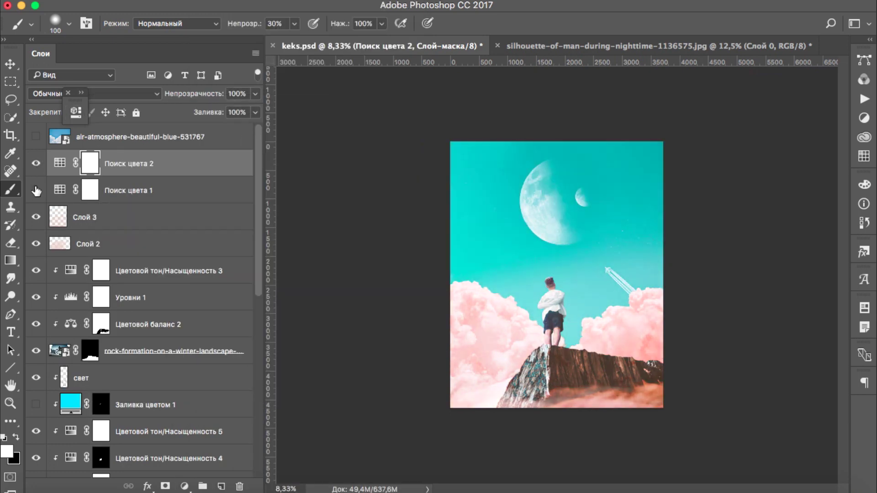
pyautogui.click(36, 191)
# Compare the rock with Цветовой тон/Насыщенность 3 hidden, then show it again
pyautogui.scroll(-3, 137, 229)
pyautogui.click(46, 271)
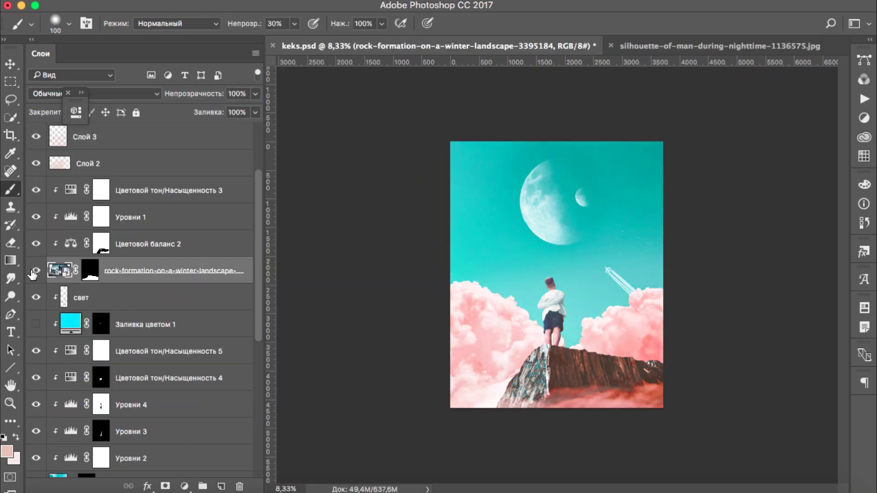
pyautogui.click(46, 191)
pyautogui.click(36, 191)
pyautogui.click(36, 191)
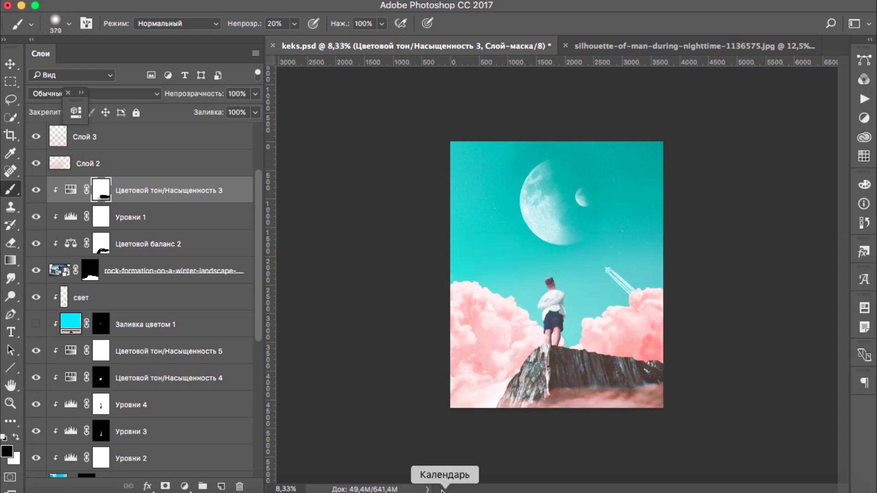
# Group the rock layers into горы and create a merged copy of them
pyautogui.keyDown('shift'); pyautogui.click(137, 271); pyautogui.keyUp('shift')
pyautogui.hotkey('ctrl', 'g')
pyautogui.hotkey('ctrl', 'alt', 'e')
# Widen the merged rock copy with a Perspective transform, spreading its corners outward
pyautogui.hotkey('ctrl', 't')
pyautogui.rightClick(577, 290)
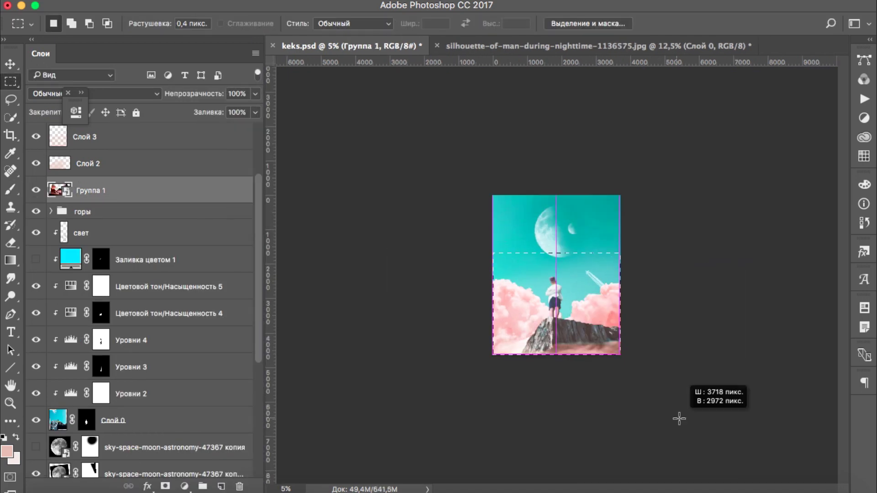
pyautogui.rightClick(320, 315)
pyautogui.click(321, 336)
pyautogui.hotkey('ctrl', 't')
pyautogui.rightClick(506, 299)
pyautogui.click(531, 377)
pyautogui.moveTo(621, 265); pyautogui.dragTo(660, 259)
pyautogui.hotkey('ctrl', '+')
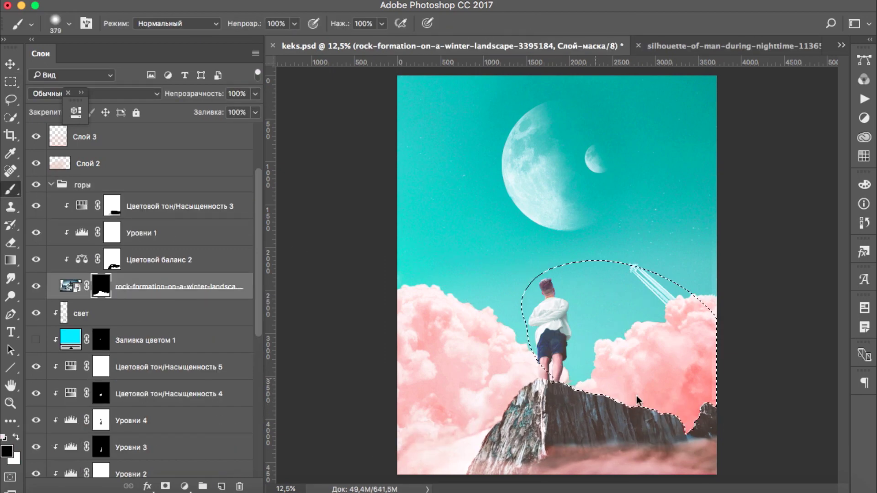
# Zoom in on the rock edge and select the Цветовой тон/Насыщенность 3 adjustment
pyautogui.hotkey('ctrl', '+')
pyautogui.hotkey('ctrl', '+')
pyautogui.hotkey('ctrl', '+')
pyautogui.hscroll(-5, 425, 180)
pyautogui.scroll(-2, 425, 180)
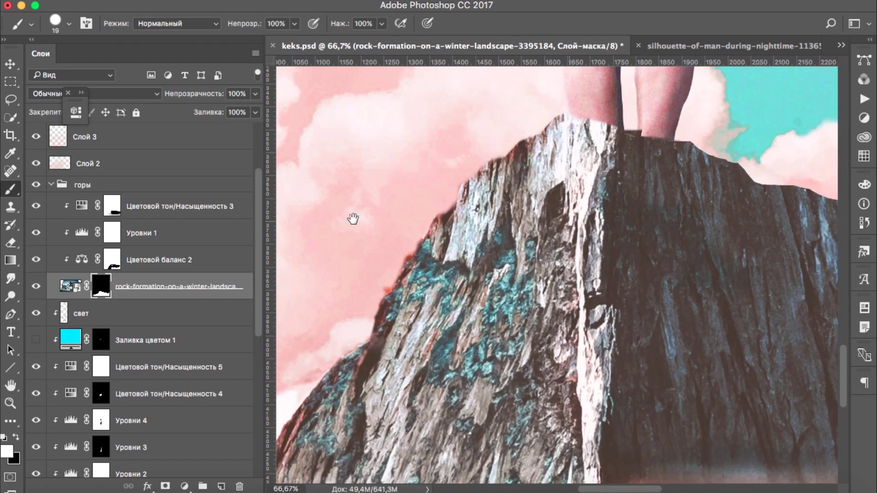
pyautogui.click(73, 194)
pyautogui.scroll(-3, 438, 255)
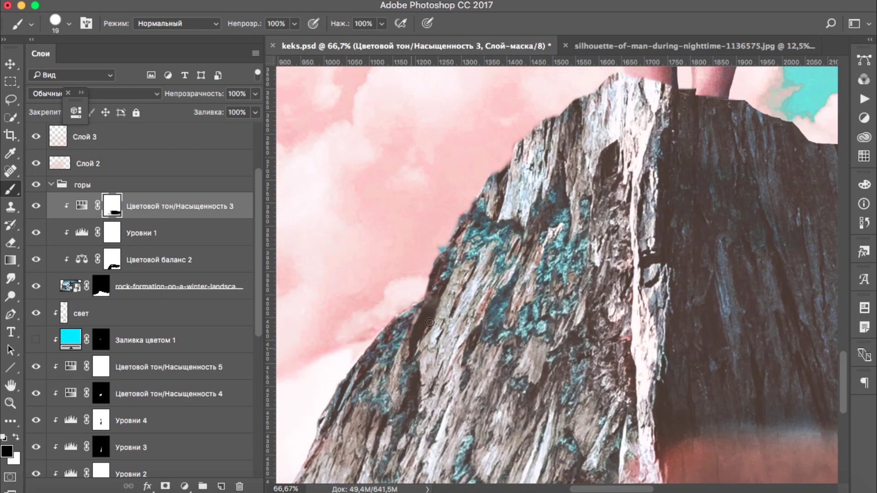
# Try adding Vibrance and Hue/Saturation adjustments for the rock, then undo both
pyautogui.click(184, 486)
pyautogui.click(315, 321)
pyautogui.hotkey('ctrl', 'z')
pyautogui.click(185, 486)
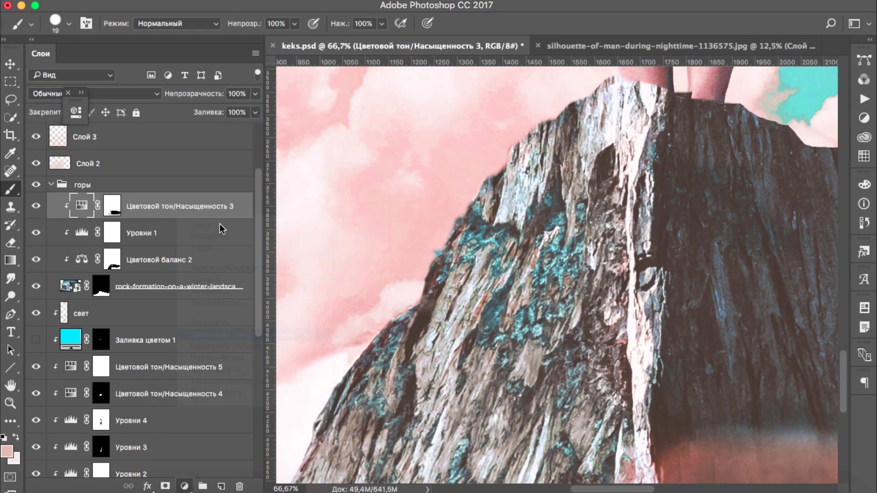
pyautogui.click(320, 335)
pyautogui.hotkey('ctrl', 'z')
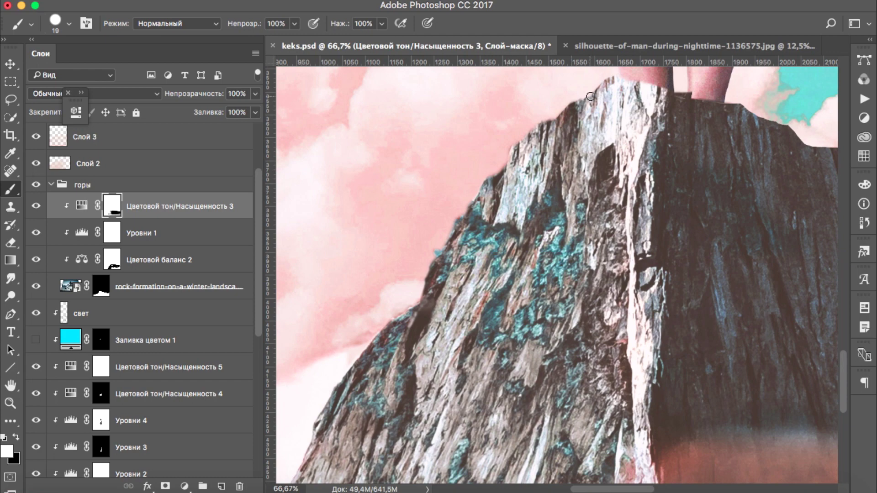
# Paint on the rock layer's mask along the cliff edge, swapping between black and white
pyautogui.hotkey('ctrl', 'alt', 'z')
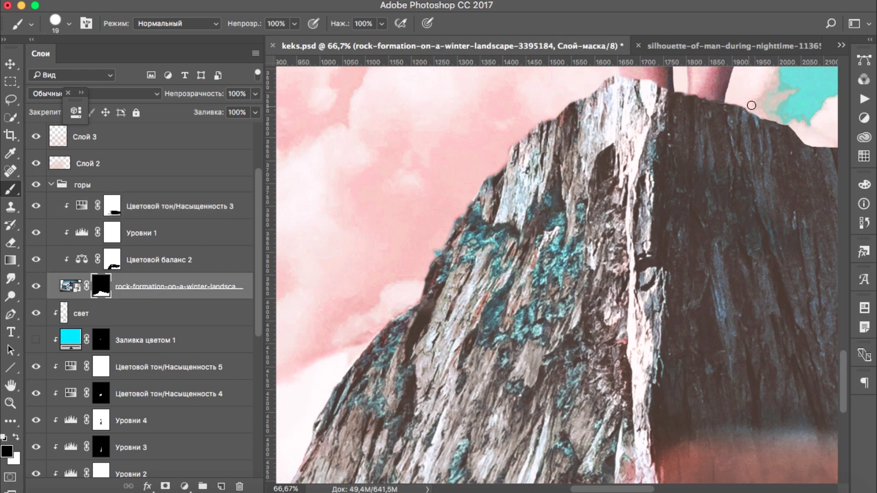
pyautogui.hscroll(5, 761, 111)
pyautogui.hscroll(5, 711, 211)
pyautogui.hscroll(5, 757, 212)
pyautogui.scroll(-4, 548, 160)
pyautogui.press('x')
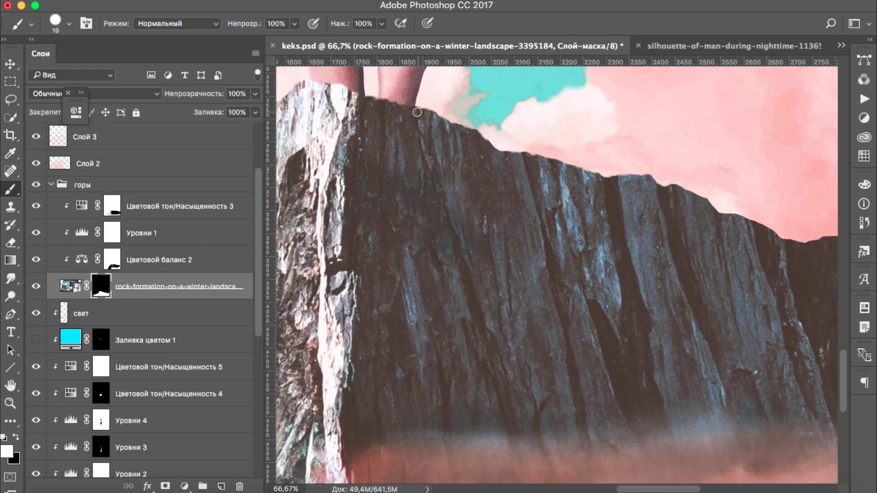
pyautogui.hscroll(5, 760, 219)
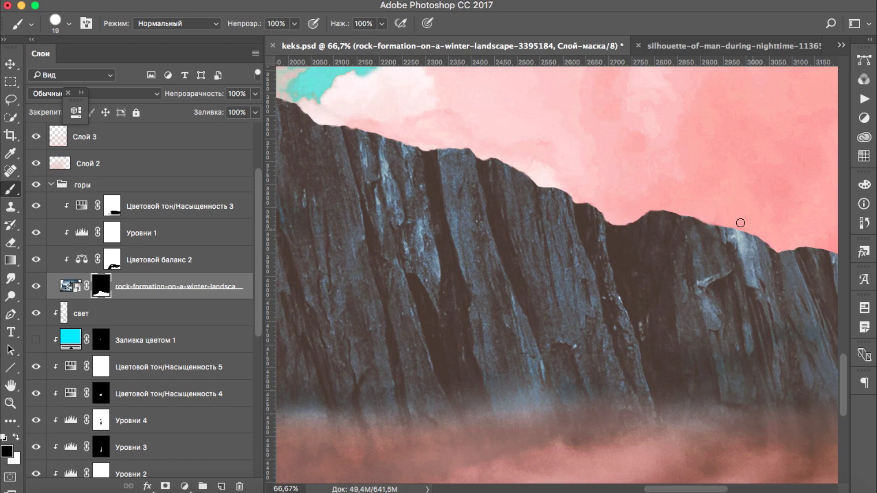
pyautogui.hscroll(5, 719, 222)
pyautogui.scroll(-1, 587, 211)
pyautogui.press('x')
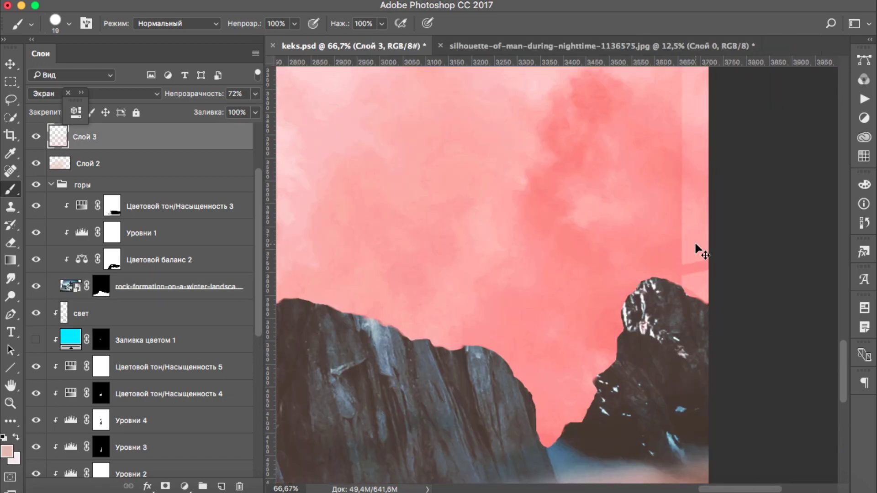
# Blend the right-hand peak on the rock-formation mask with a 20–30% opacity brush
pyautogui.press('super+minus')
pyautogui.press('super+minus')
pyautogui.press('super+minus')
pyautogui.press('2')
pyautogui.scroll(3, 589, 205)
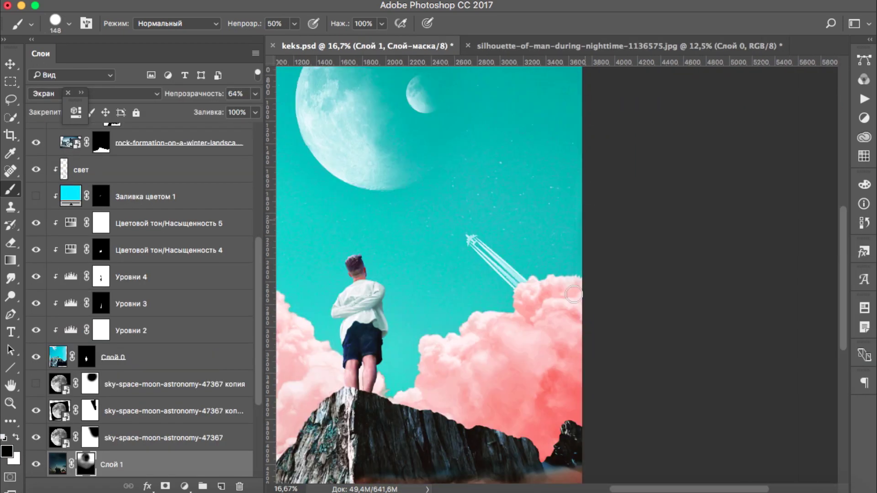
pyautogui.press('super+plus')
pyautogui.press('super+plus')
pyautogui.keyDown('super'); pyautogui.click(705, 265); pyautogui.keyUp('super')
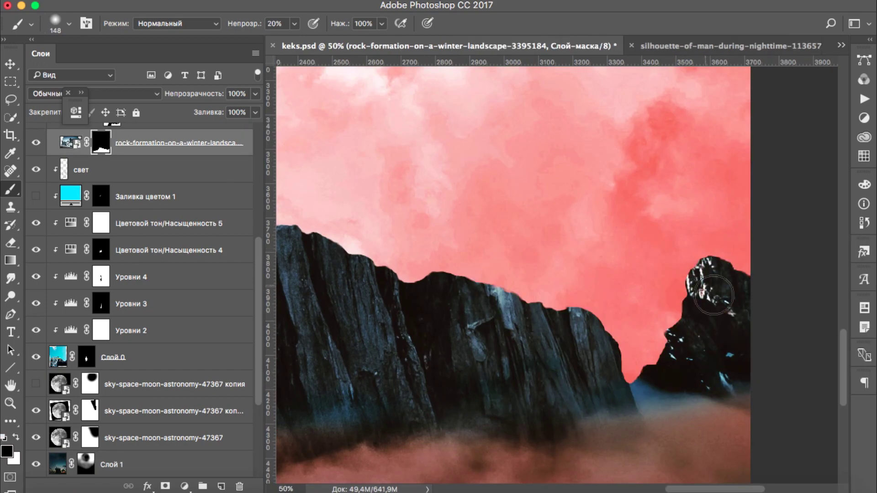
pyautogui.press('super+minus')
pyautogui.press('super+minus')
pyautogui.press('super+minus')
pyautogui.press('3')
pyautogui.press(']')
pyautogui.press(']')
pyautogui.press(']')
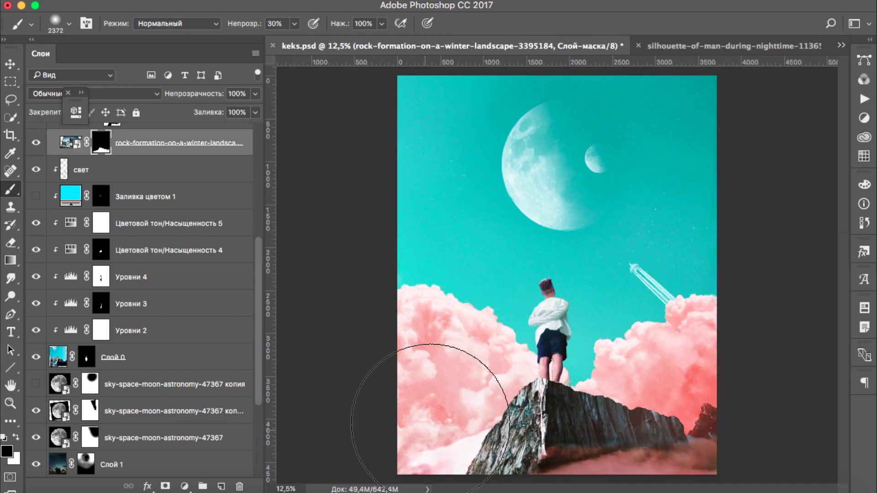
pyautogui.press('super+minus')
pyautogui.rightClick(470, 457)
pyautogui.press('x')
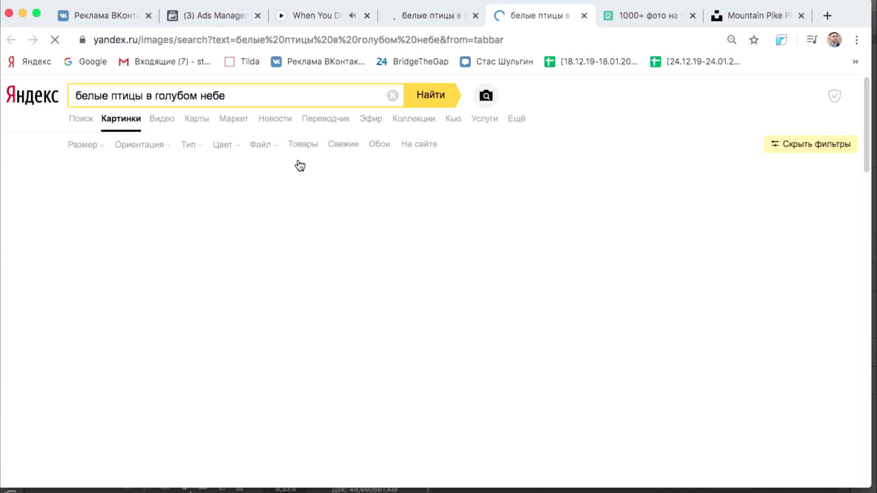
# Browse bird photos and open one of a flock of white doves
pyautogui.scroll(-5, 439, 274)
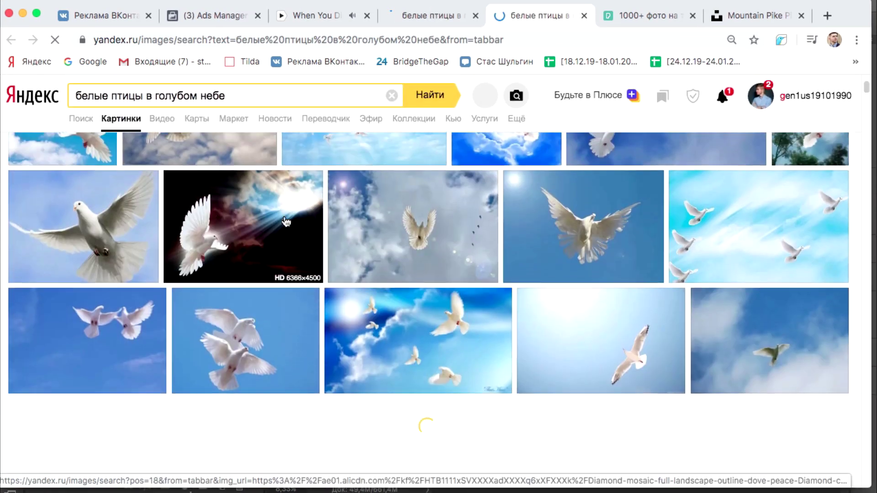
pyautogui.scroll(-5, 438, 275)
pyautogui.scroll(-5, 438, 274)
pyautogui.click(673, 235)
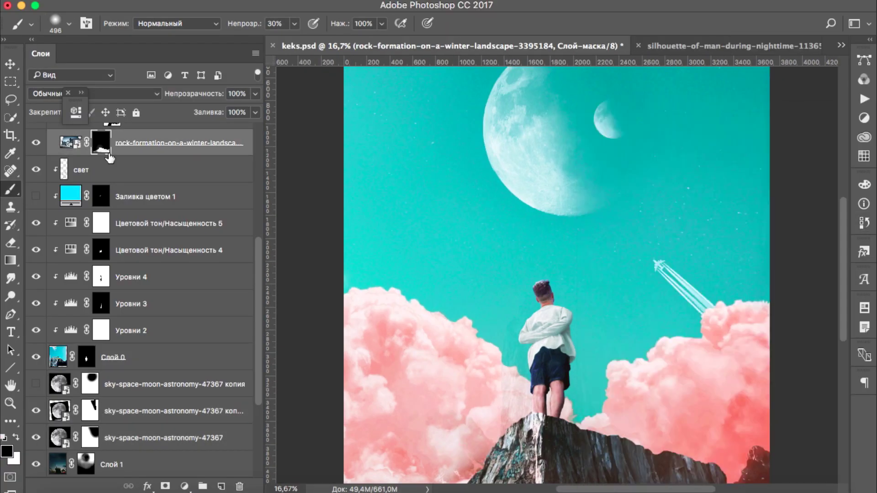
pyautogui.rightClick(466, 237)
pyautogui.press('Return')
pyautogui.press('0')
pyautogui.moveTo(667, 360); pyautogui.dragTo(648, 228)
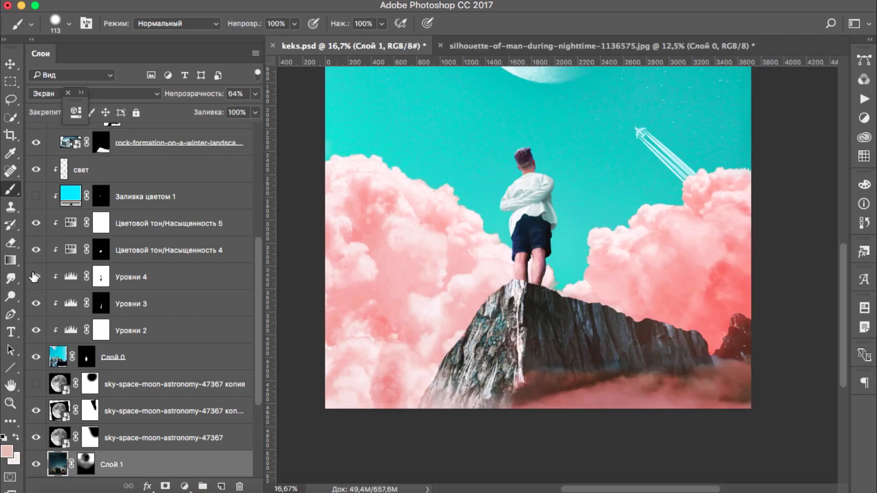
pyautogui.hotkey('ctrl', '-')
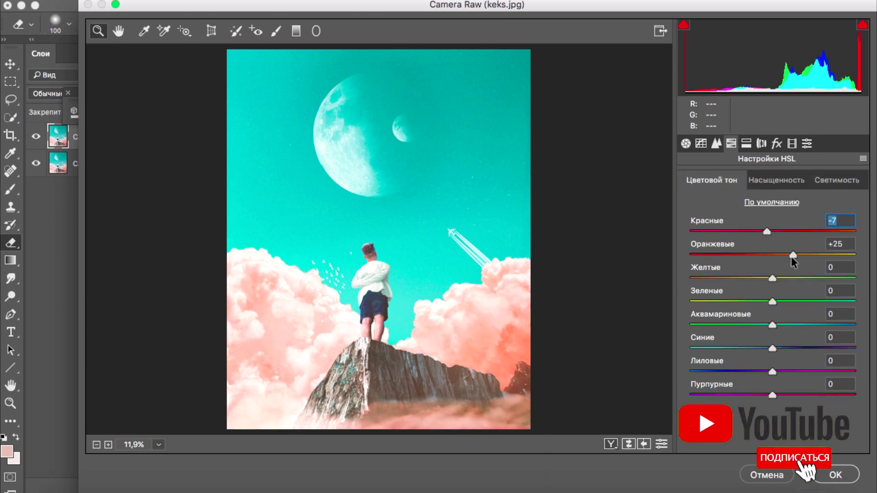
# Set aqua hue +3, blue hue +11, reds saturation +27 and blues saturation -5 in Camera Raw
pyautogui.click(776, 324)
pyautogui.click(780, 348)
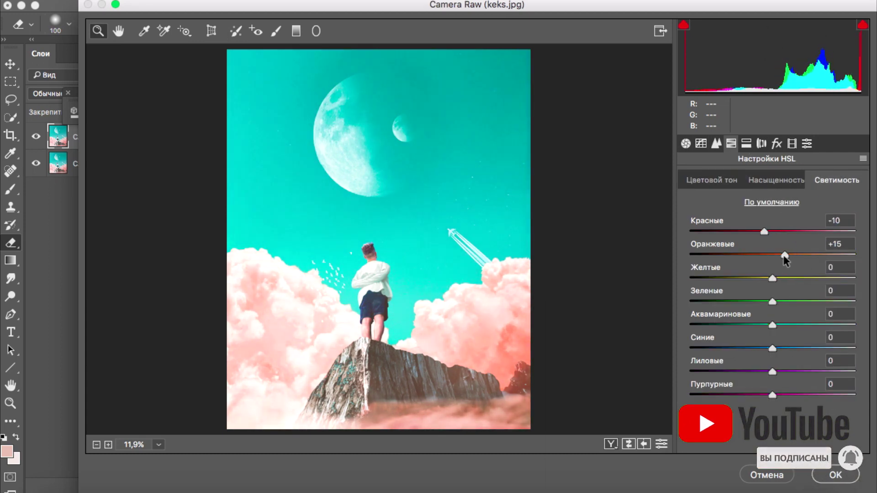
pyautogui.click(794, 231)
pyautogui.moveTo(773, 348); pyautogui.dragTo(769, 348)
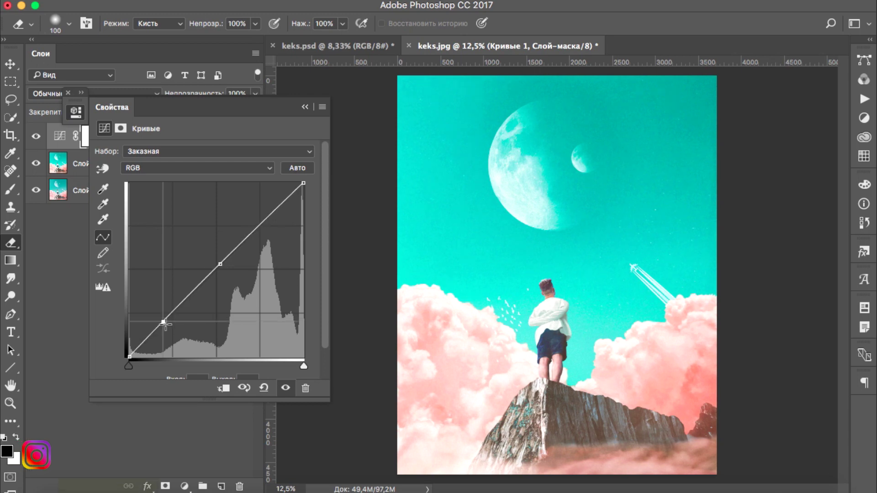
# Step through the red, green and blue curves, nudging the blue curve's top endpoint left
pyautogui.hotkey('alt', '3')
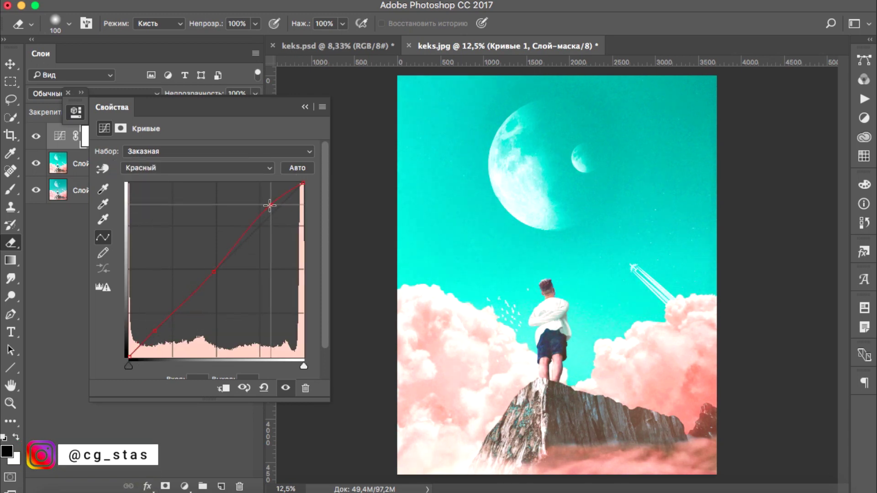
pyautogui.hotkey('alt', '4')
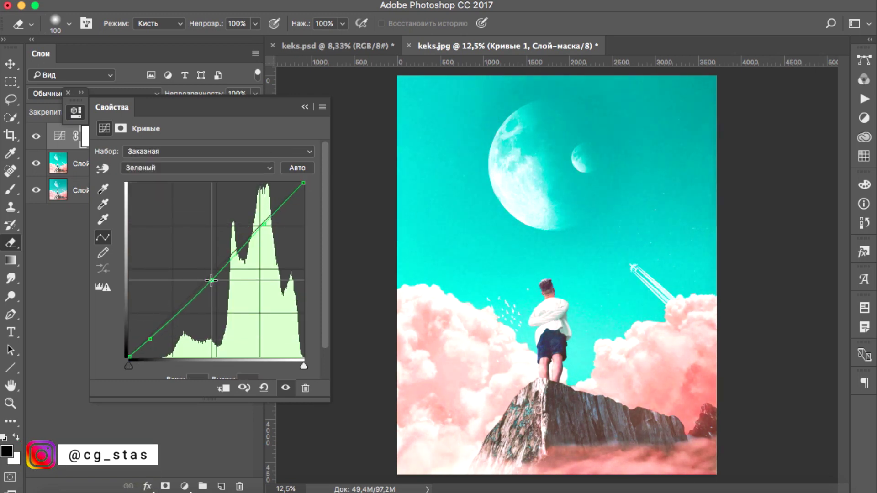
pyautogui.hotkey('alt', '5')
pyautogui.moveTo(304, 183); pyautogui.dragTo(300, 183)
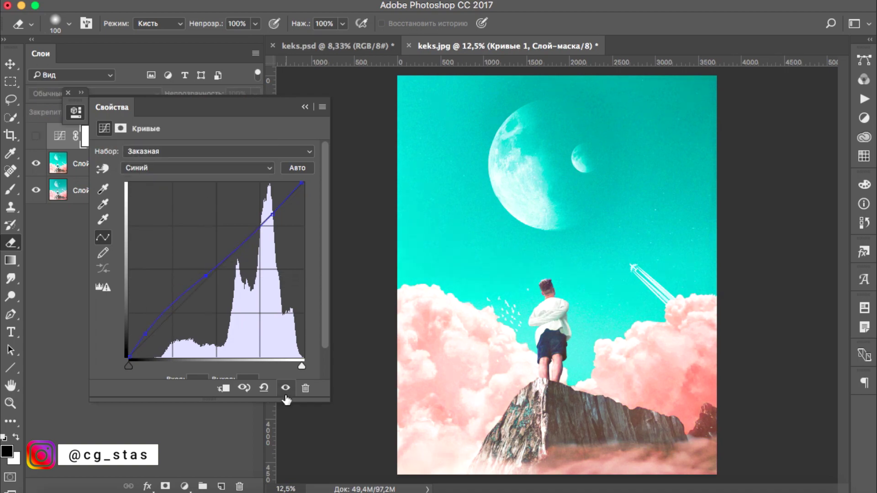